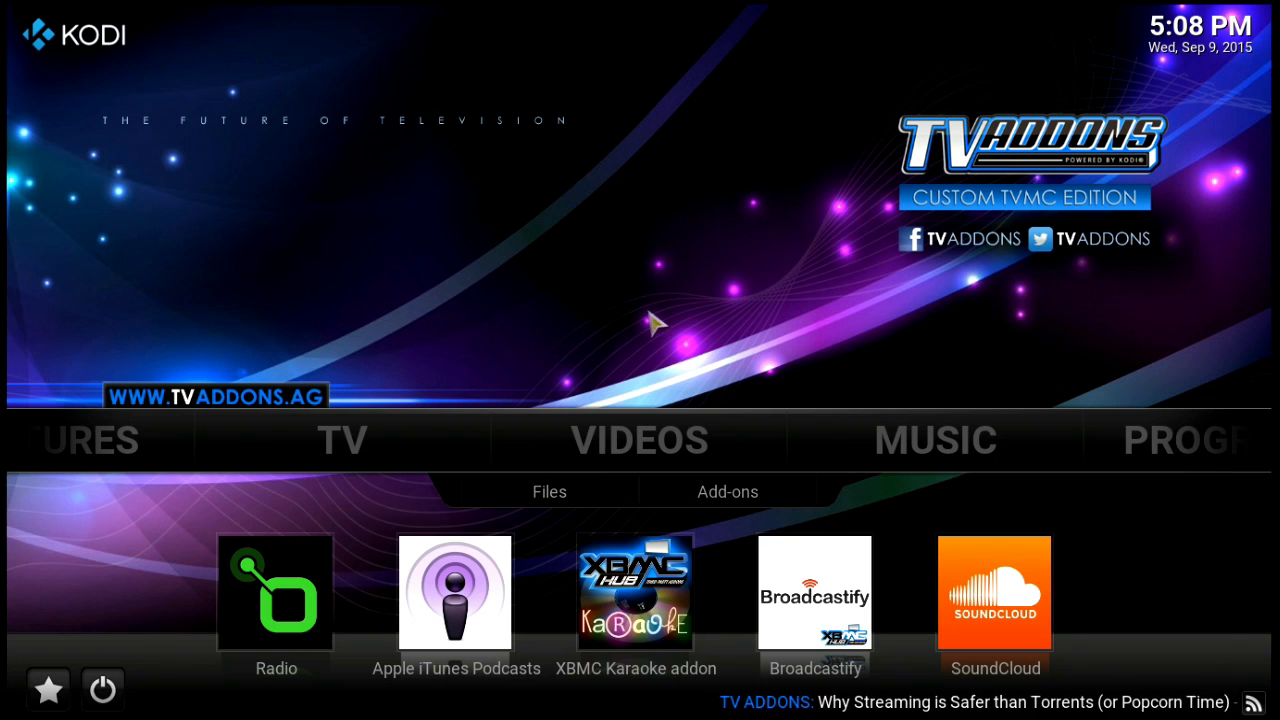
Scroll the home menu to SYSTEM so Settings, File manager, Profiles and System info appear.
mouse_move(655, 443)
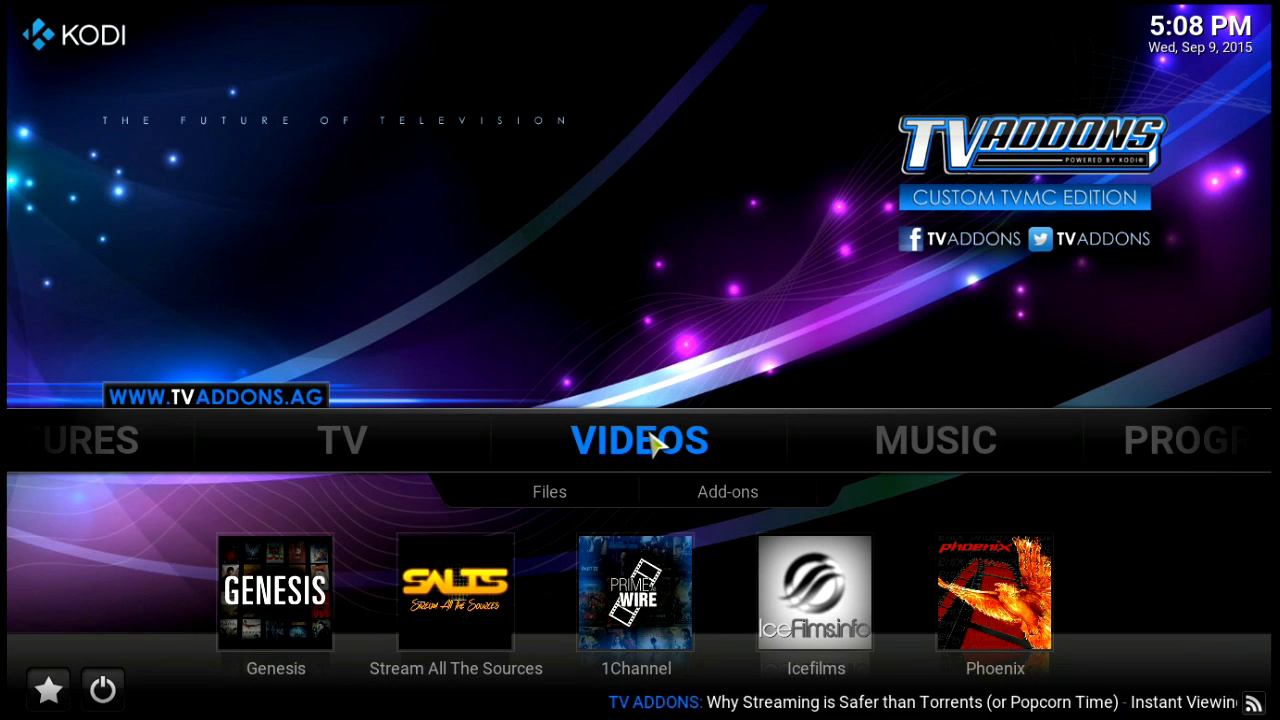
scroll(655, 443, "down", 3)
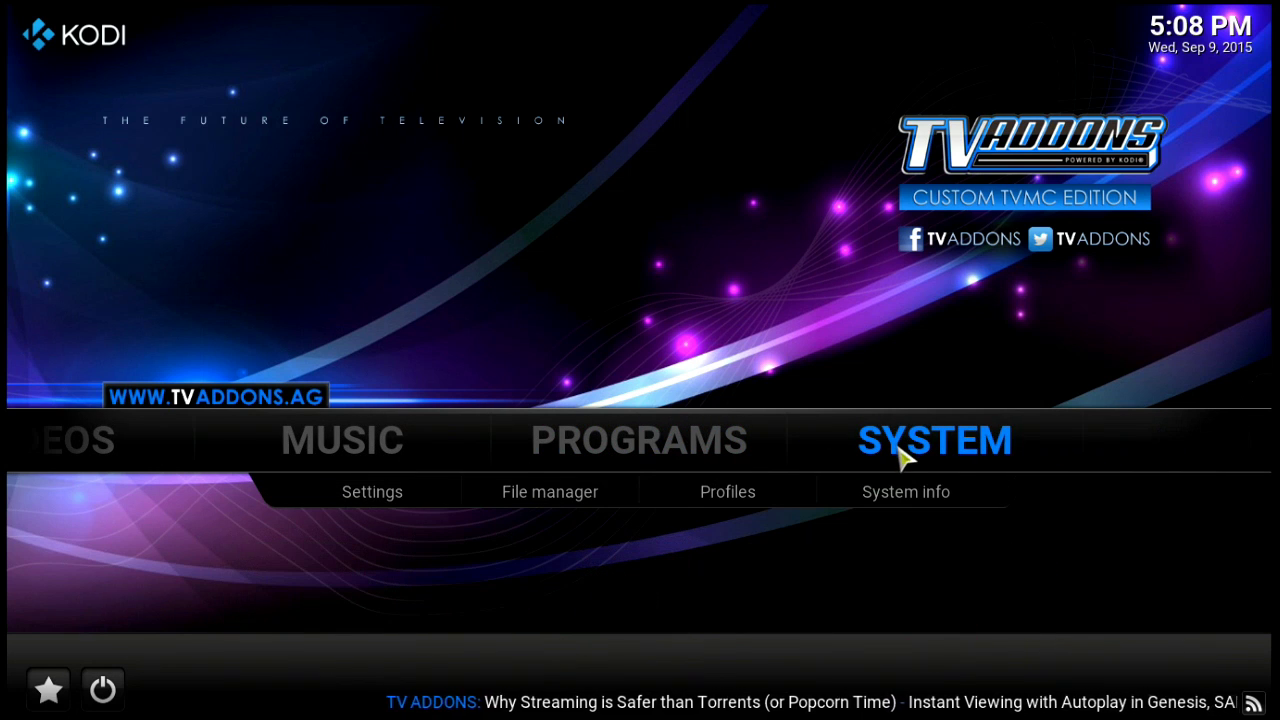
Go to the profile directory's library folder in the File manager.
left_click(583, 495)
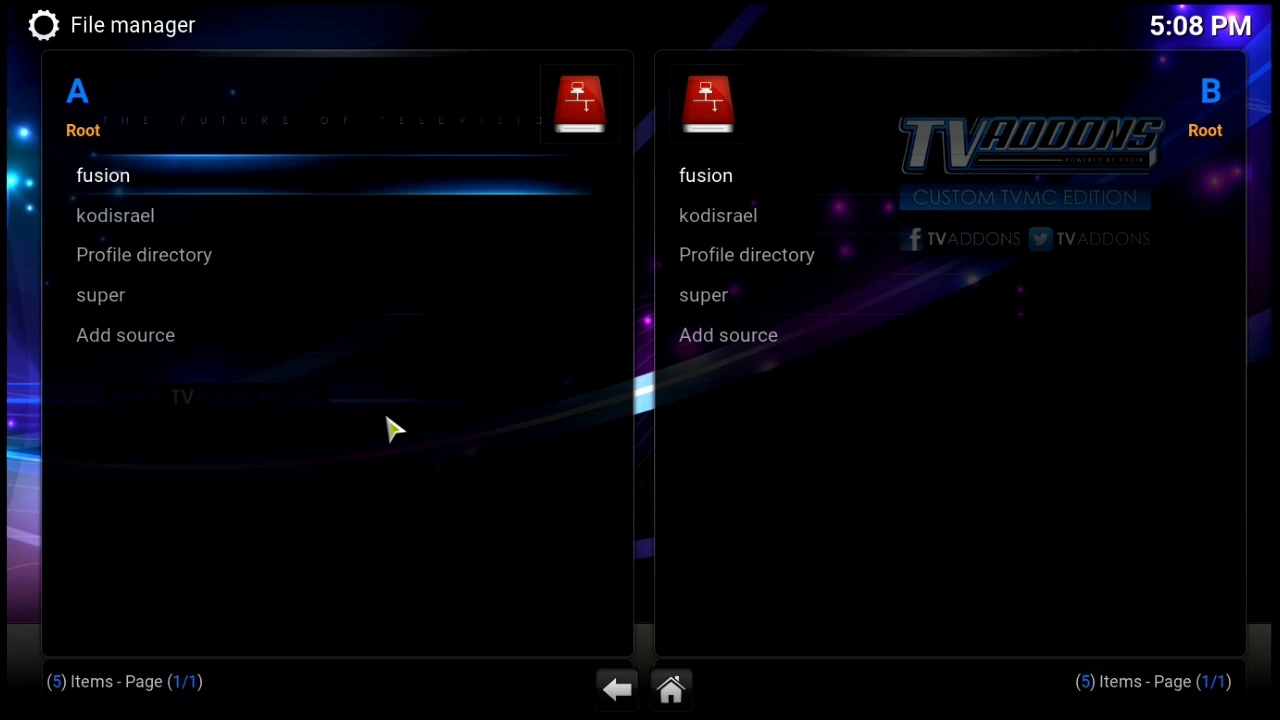
left_click(283, 275)
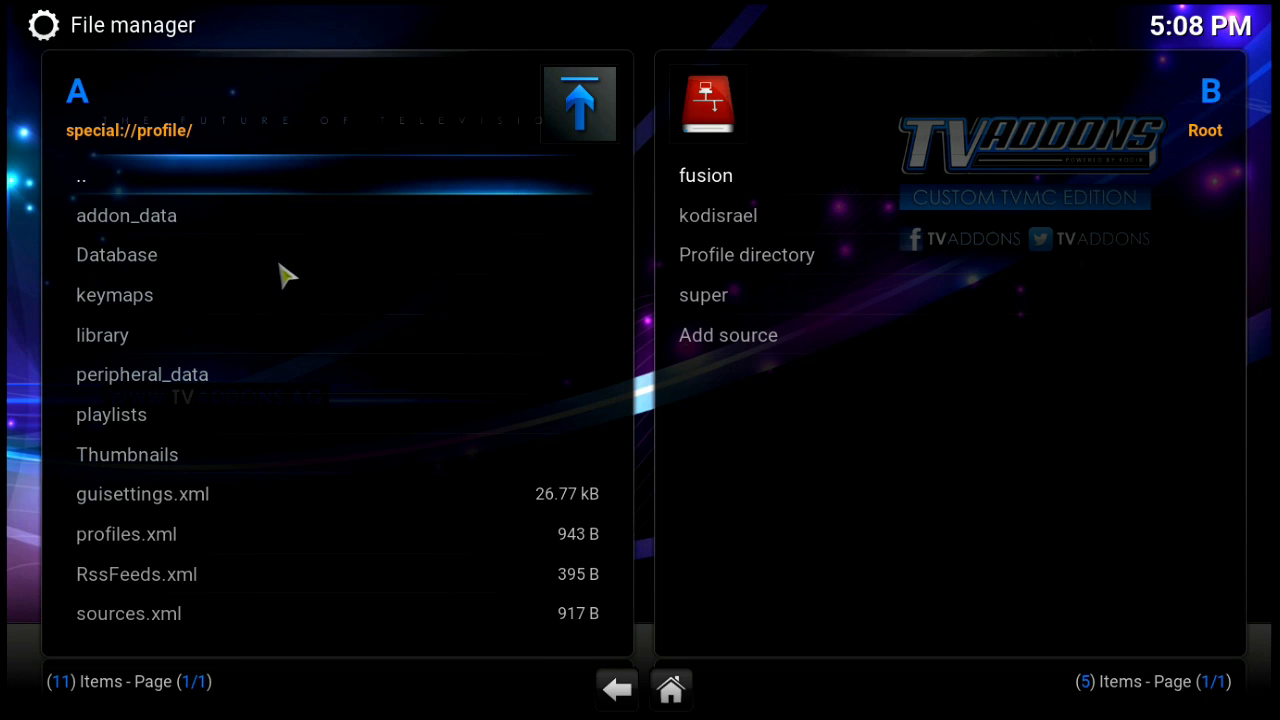
left_click(276, 352)
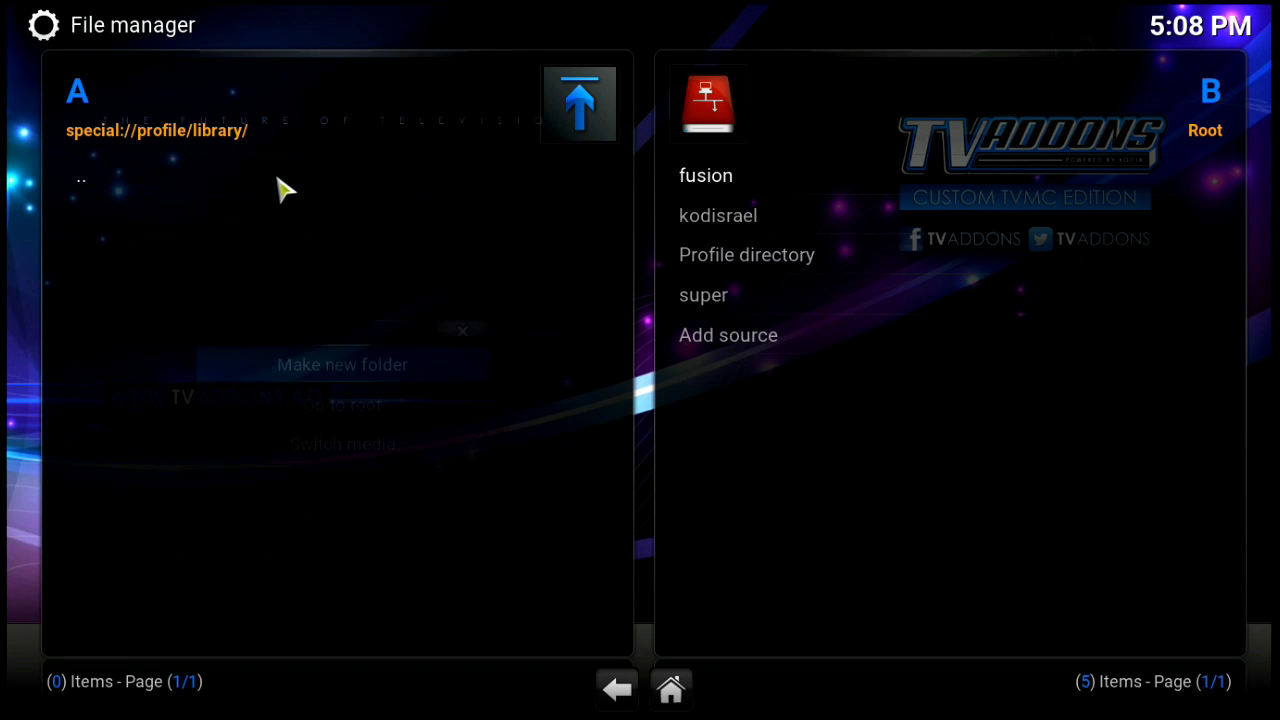
Make a new folder named 'Movies' in the library folder.
right_click(280, 189)
left_click(355, 371)
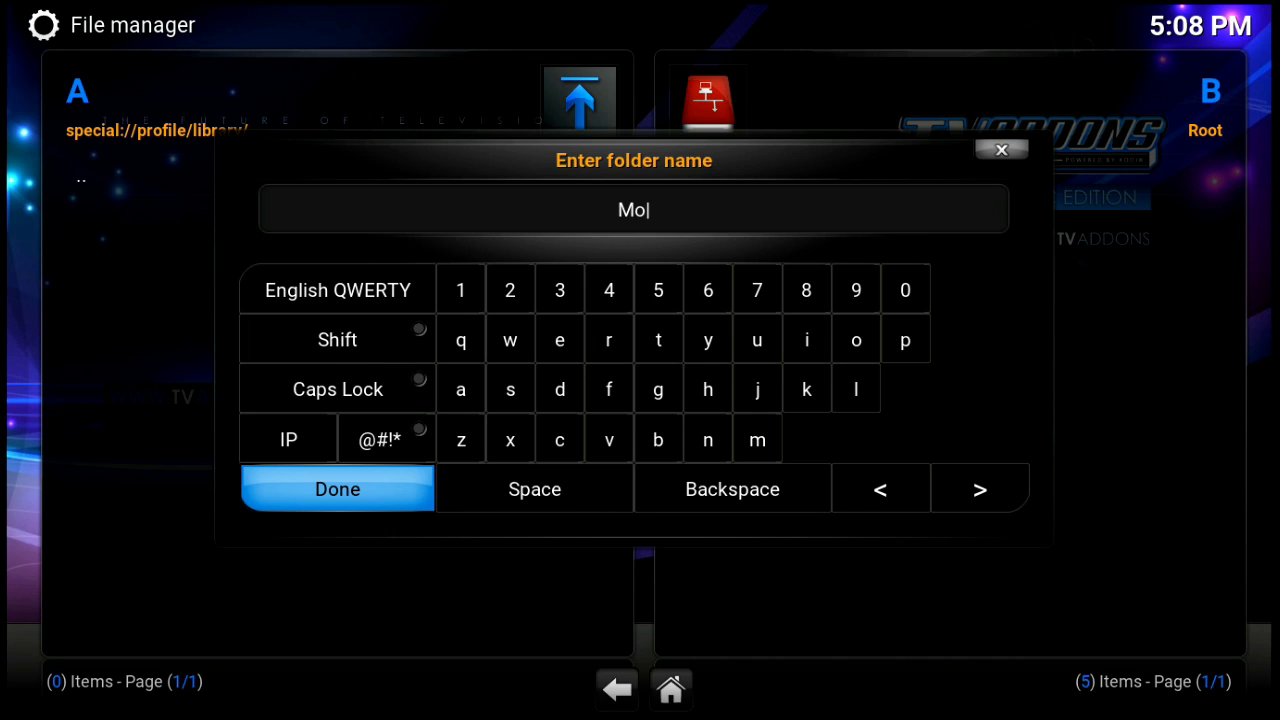
type("Moies")
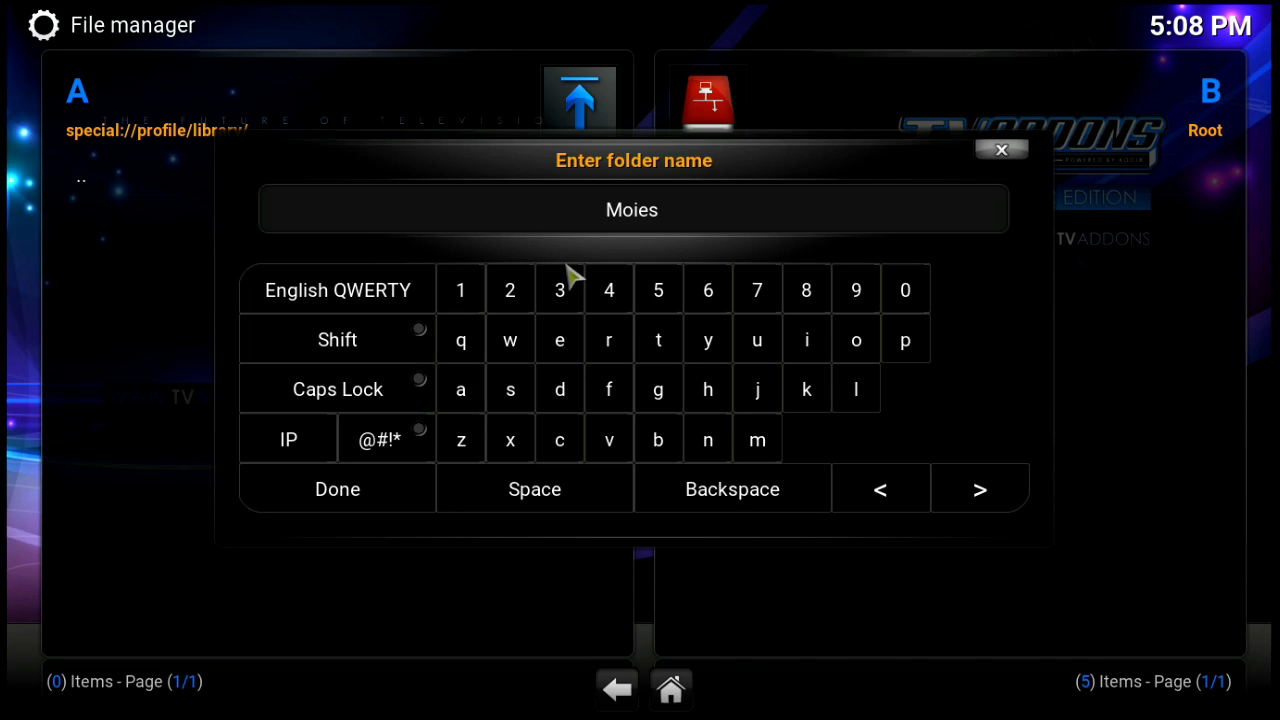
key("BackSpace")
key("BackSpace")
type("es")
left_click(390, 495)
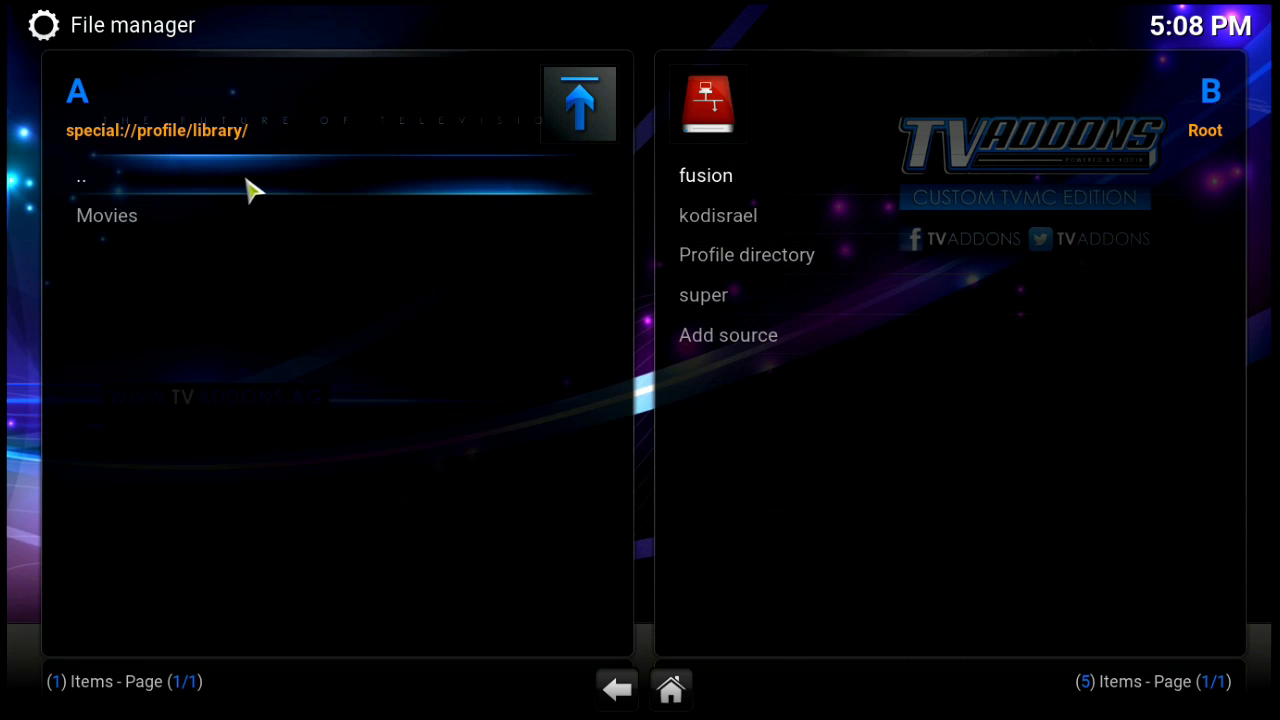
Create a 'TVShows' folder beside Movies in the library, then return home.
right_click(287, 190)
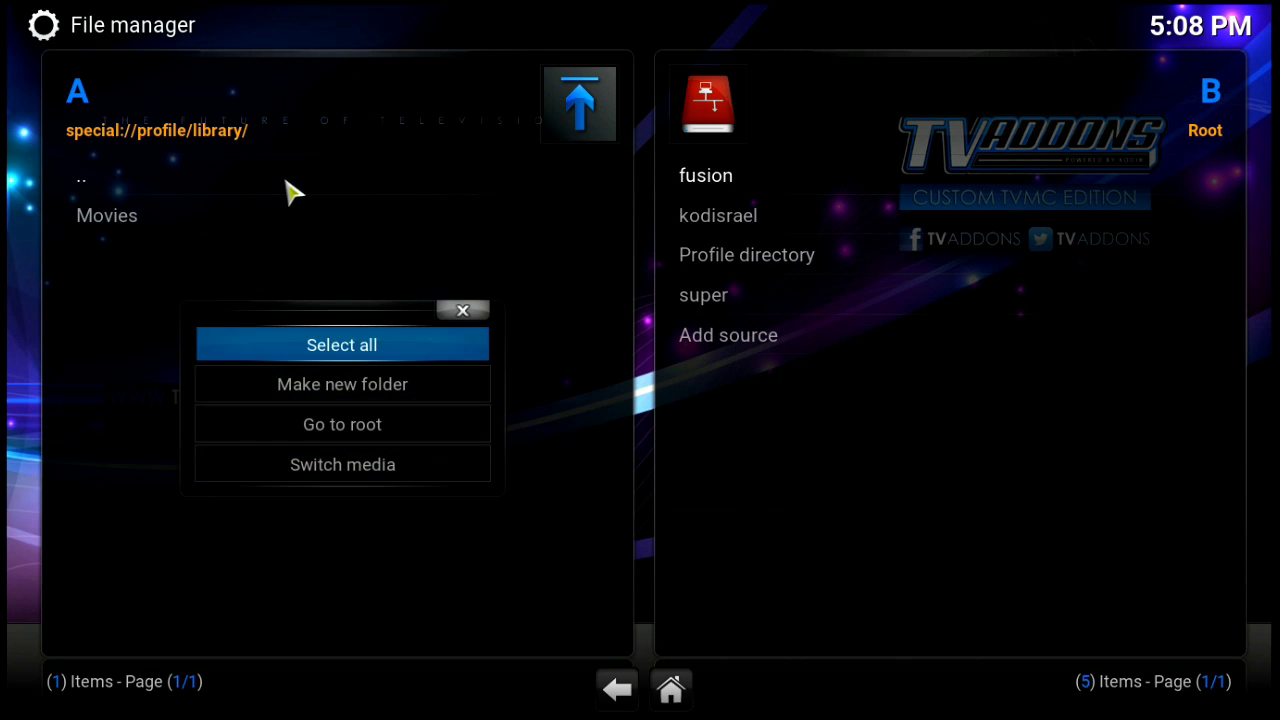
left_click(380, 394)
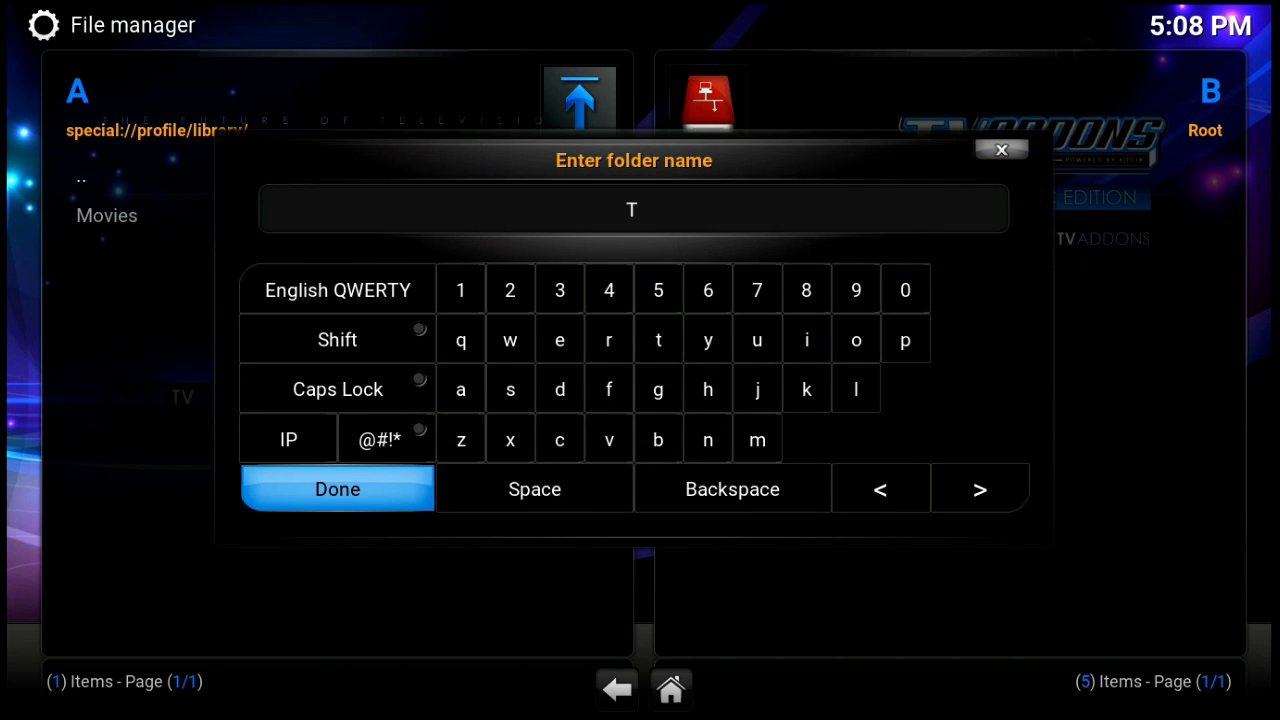
type("TVShows")
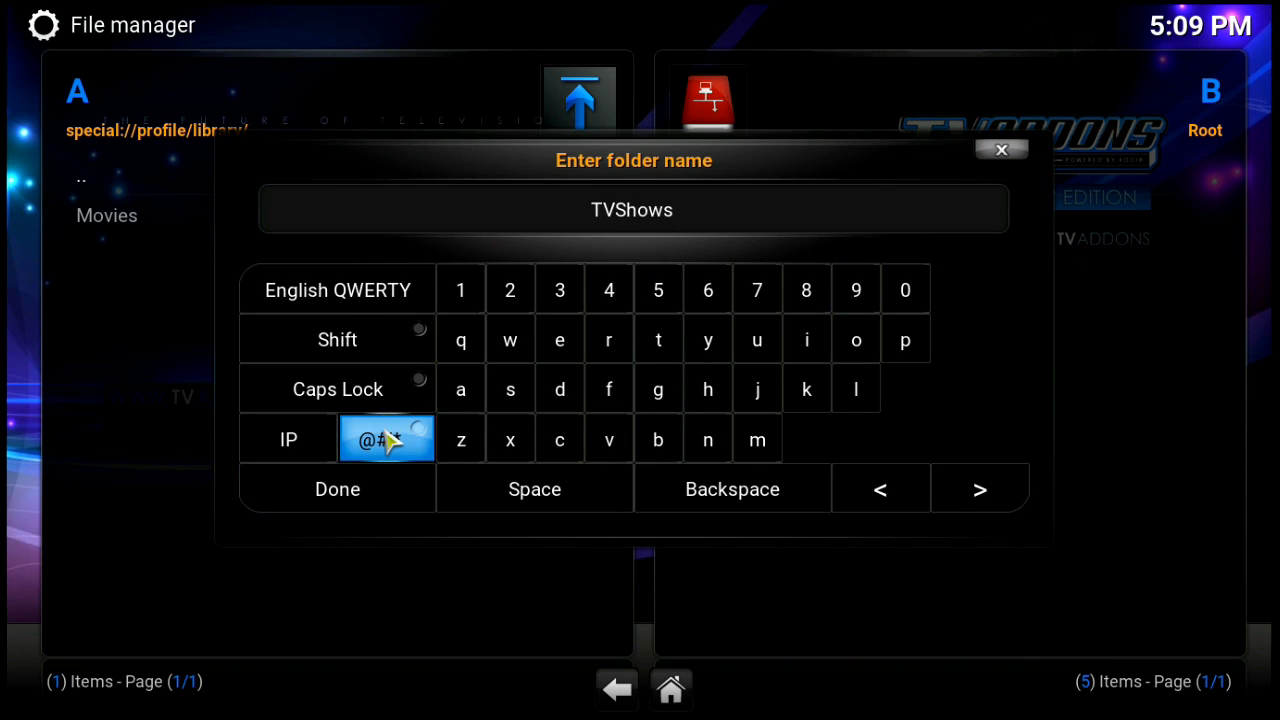
left_click(337, 489)
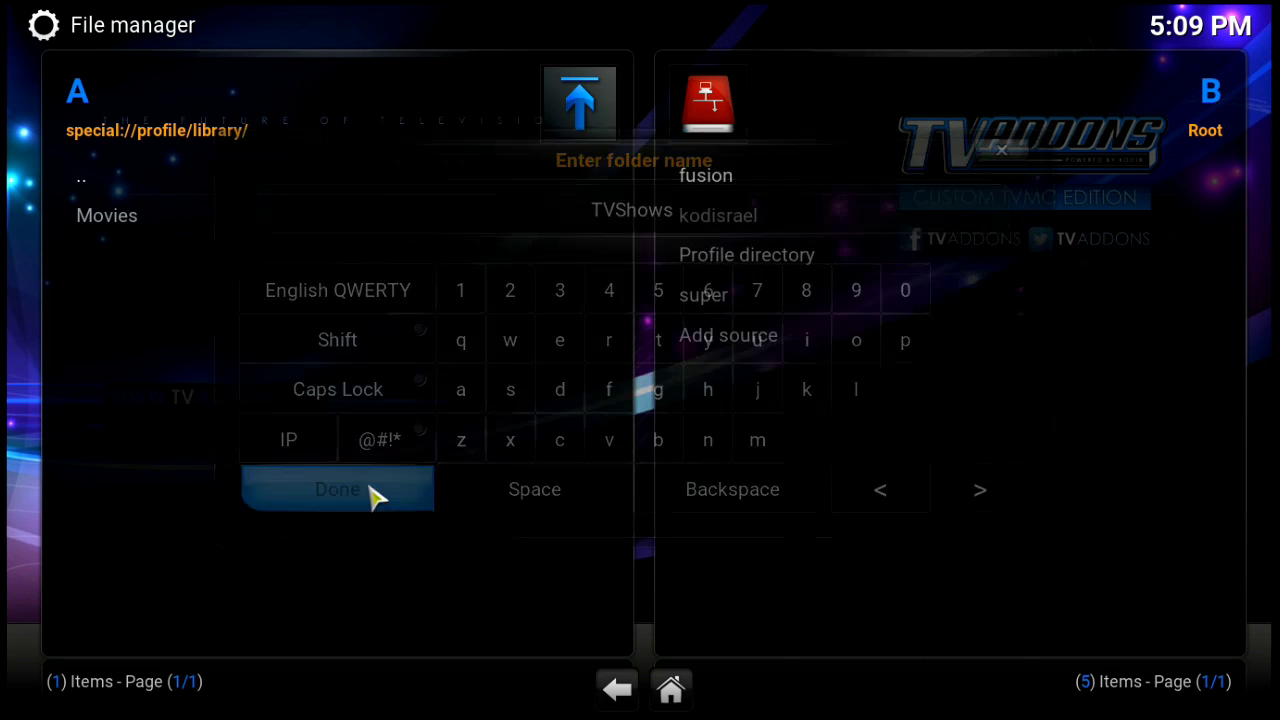
left_click(672, 690)
Go to Videos > Files and choose Add videos... to begin a new source.
mouse_move(609, 466)
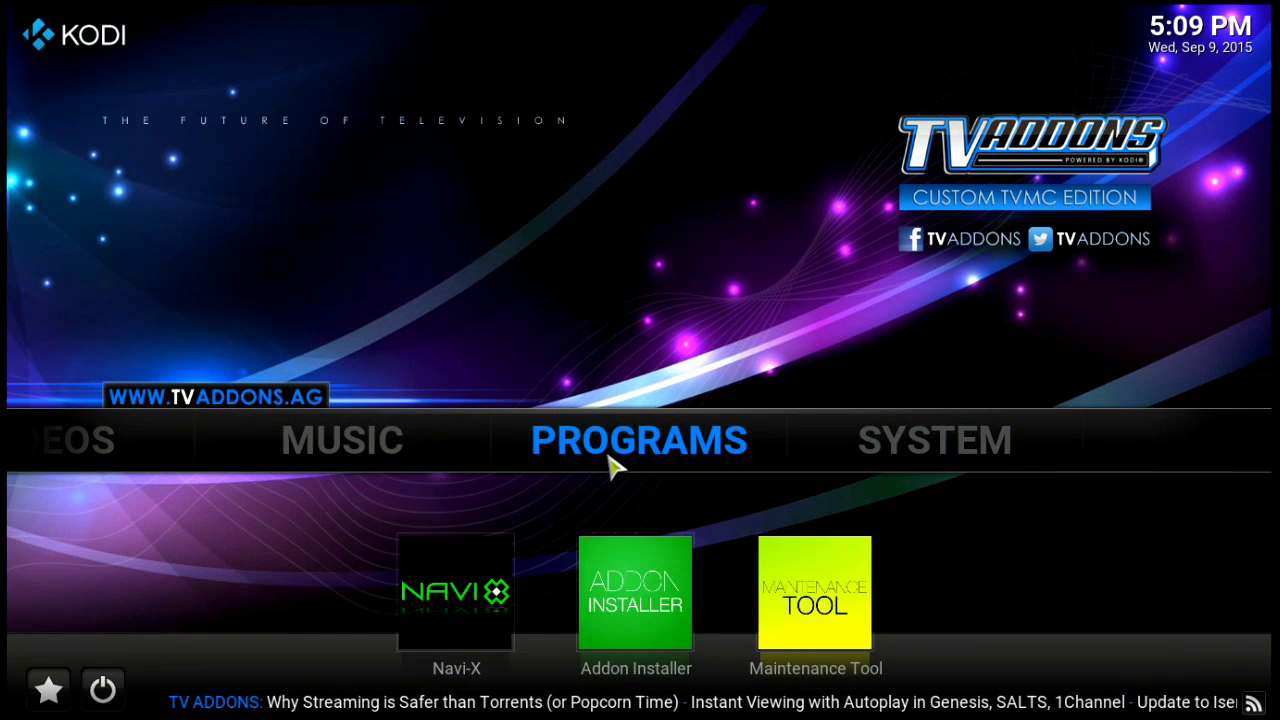
scroll(609, 466, "up", 2)
scroll(609, 466, "up", 1)
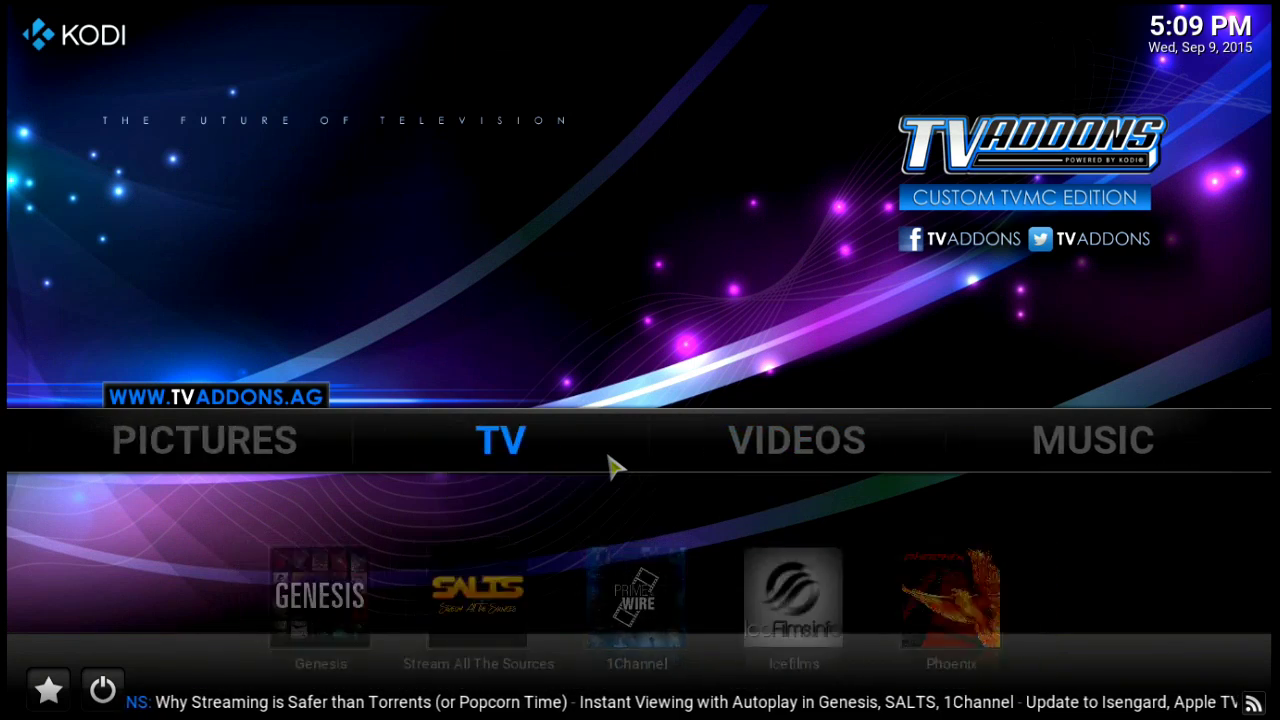
scroll(609, 466, "down", 1)
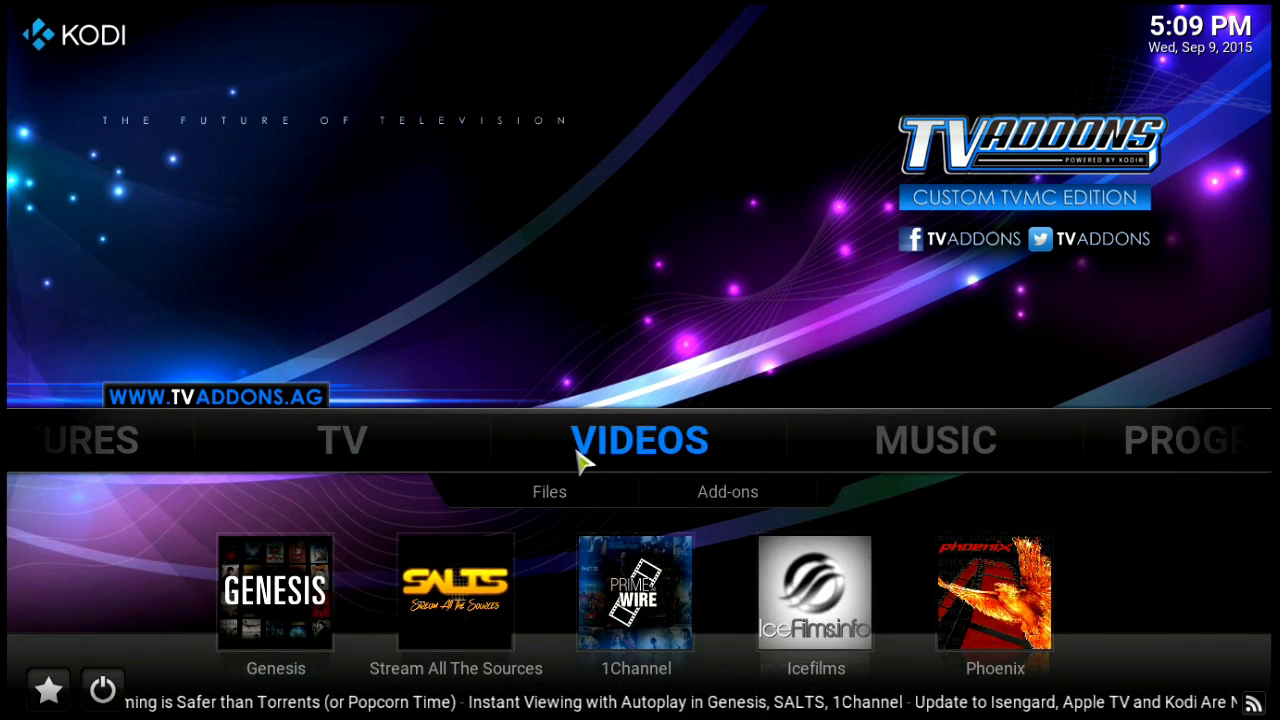
left_click(577, 491)
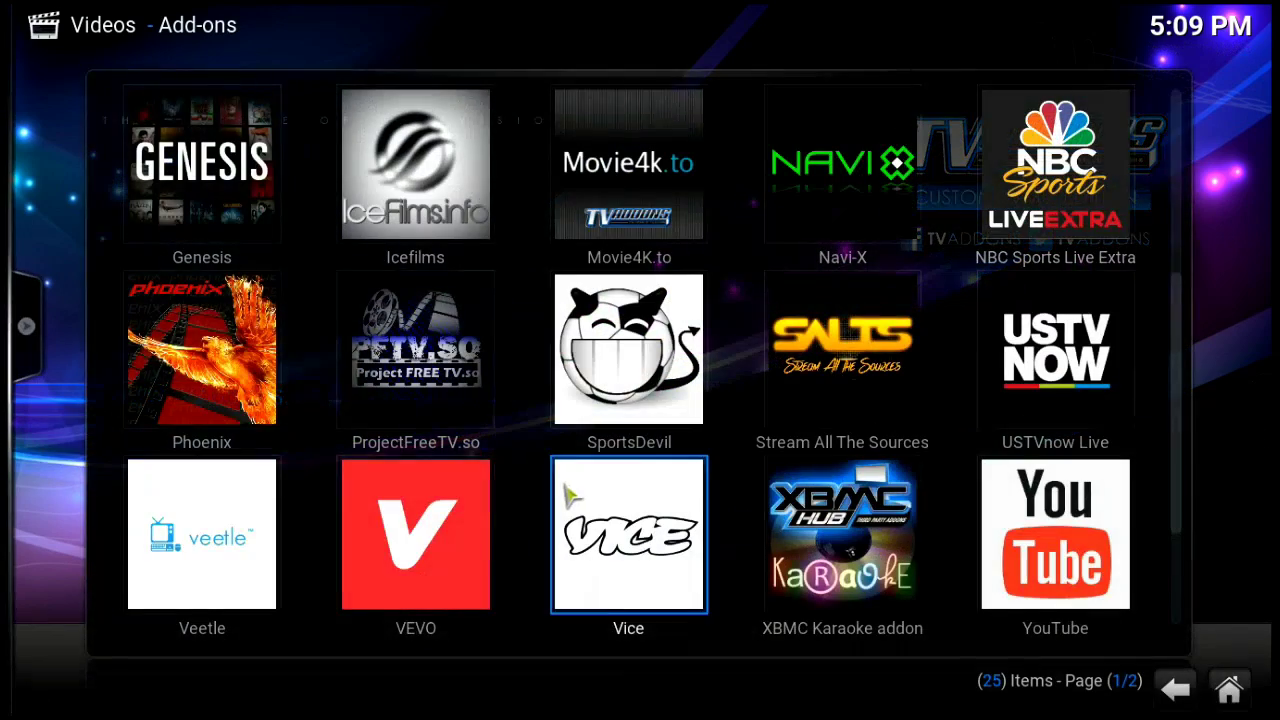
scroll(513, 460, "up", 2)
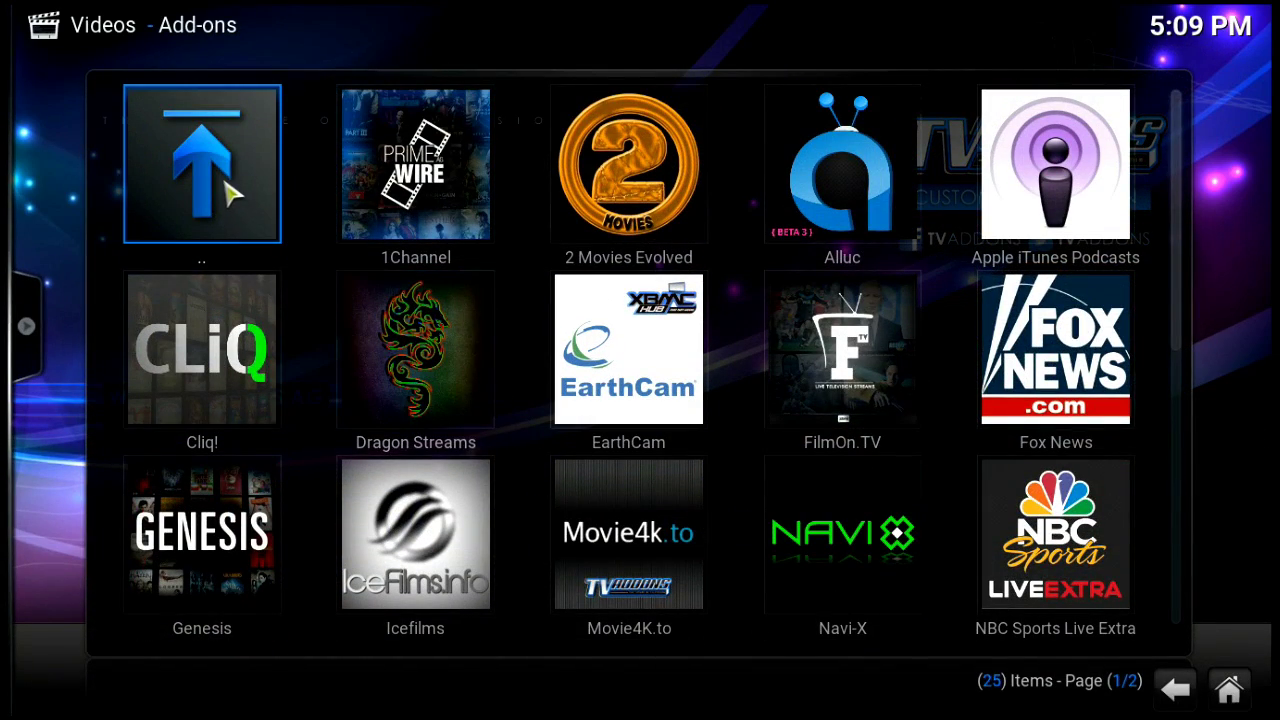
left_click(213, 182)
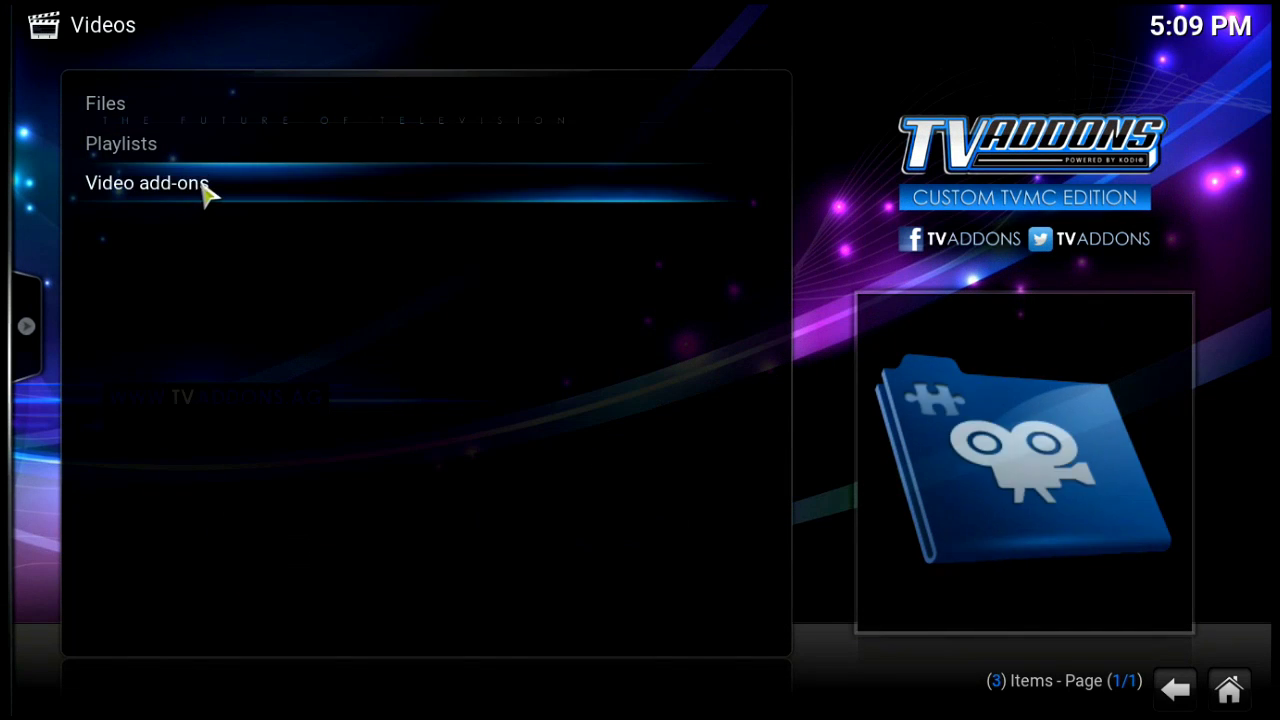
left_click(288, 113)
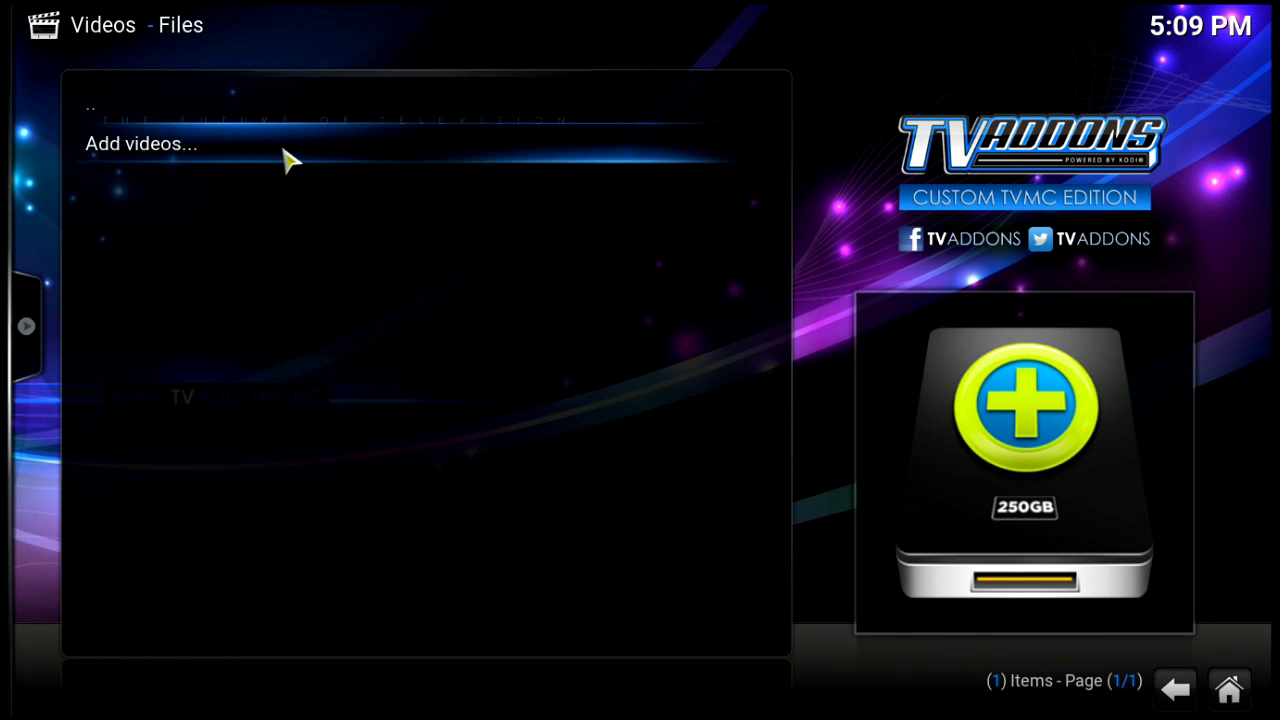
left_click(288, 160)
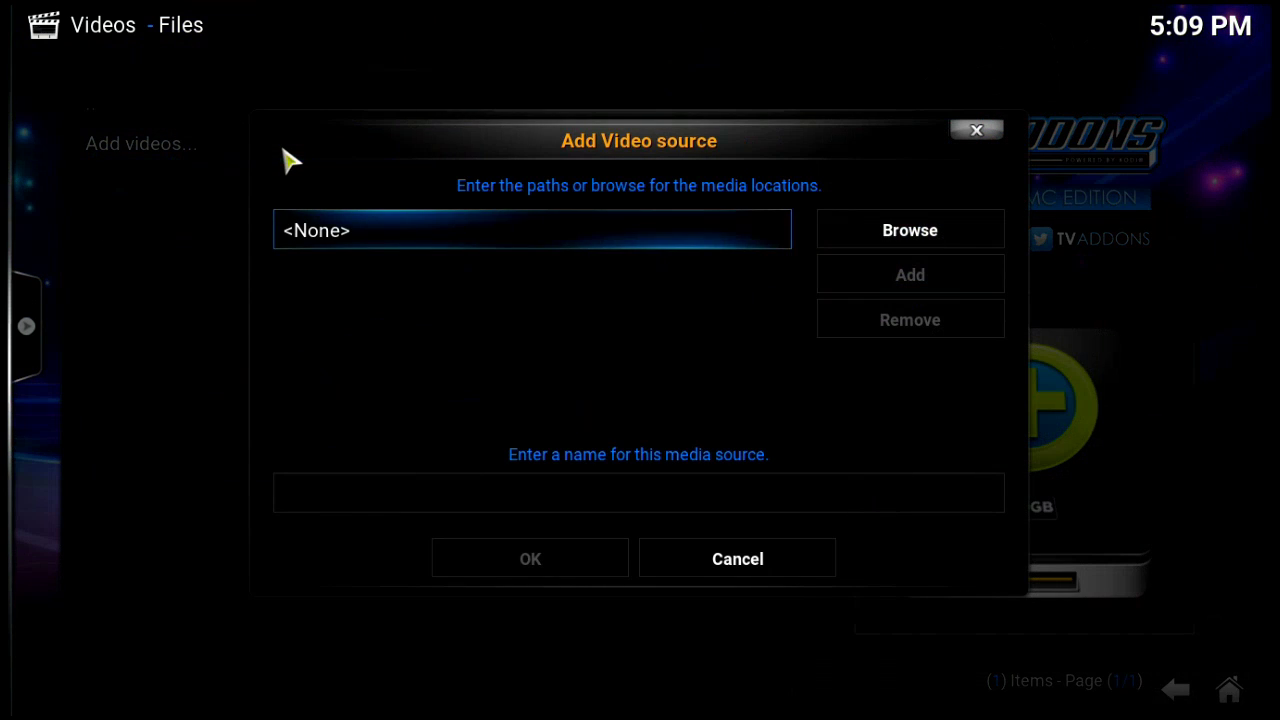
Browse to Home folder > userdata > library > Movies and confirm it as the source.
left_click(444, 232)
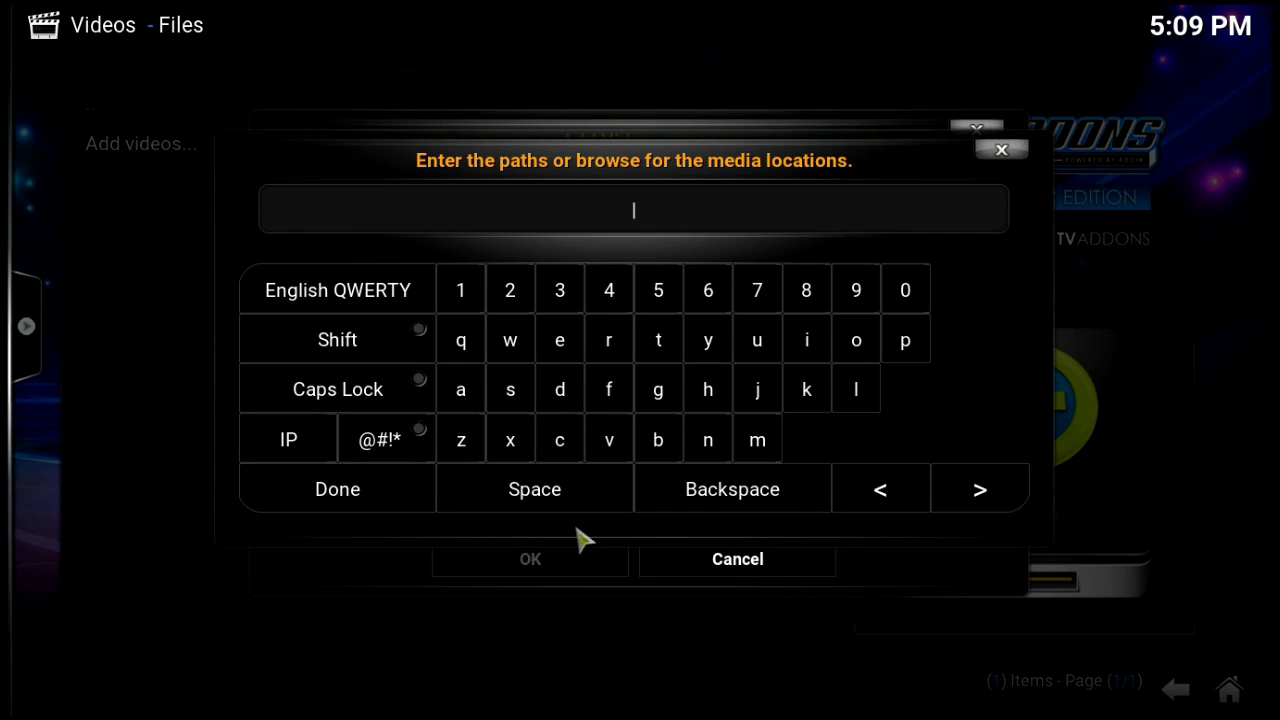
left_click(1001, 150)
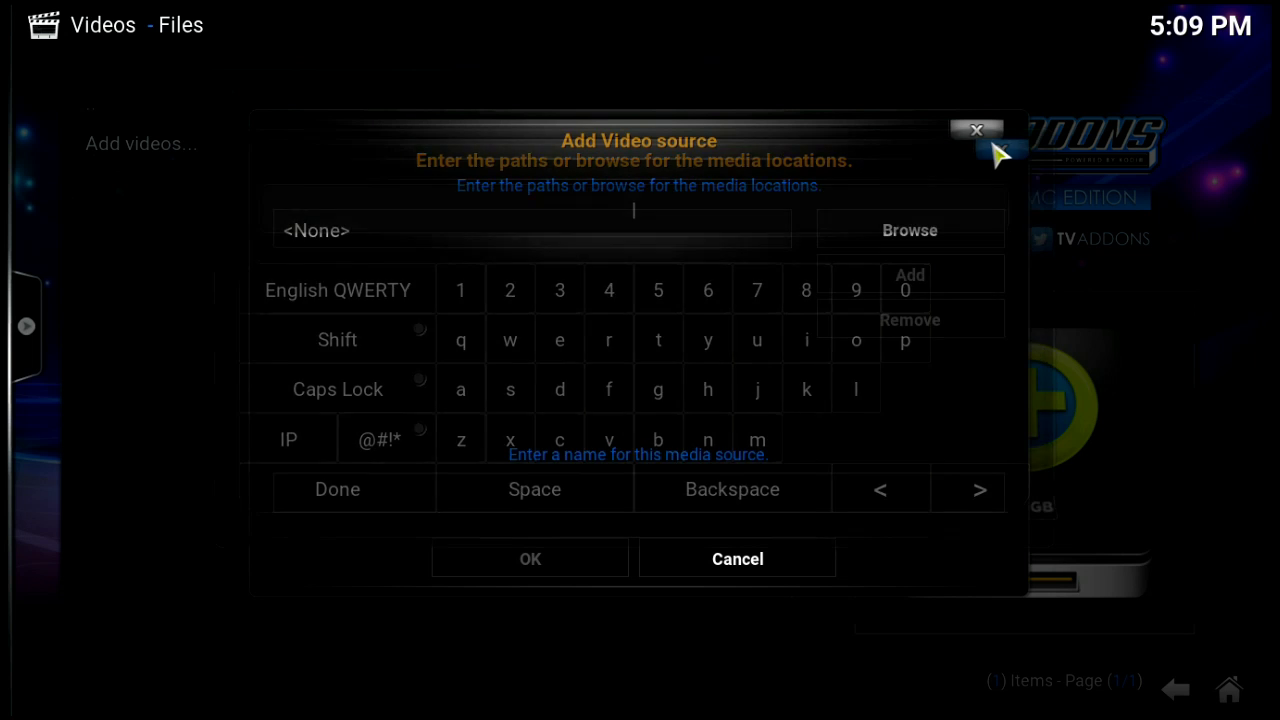
left_click(948, 230)
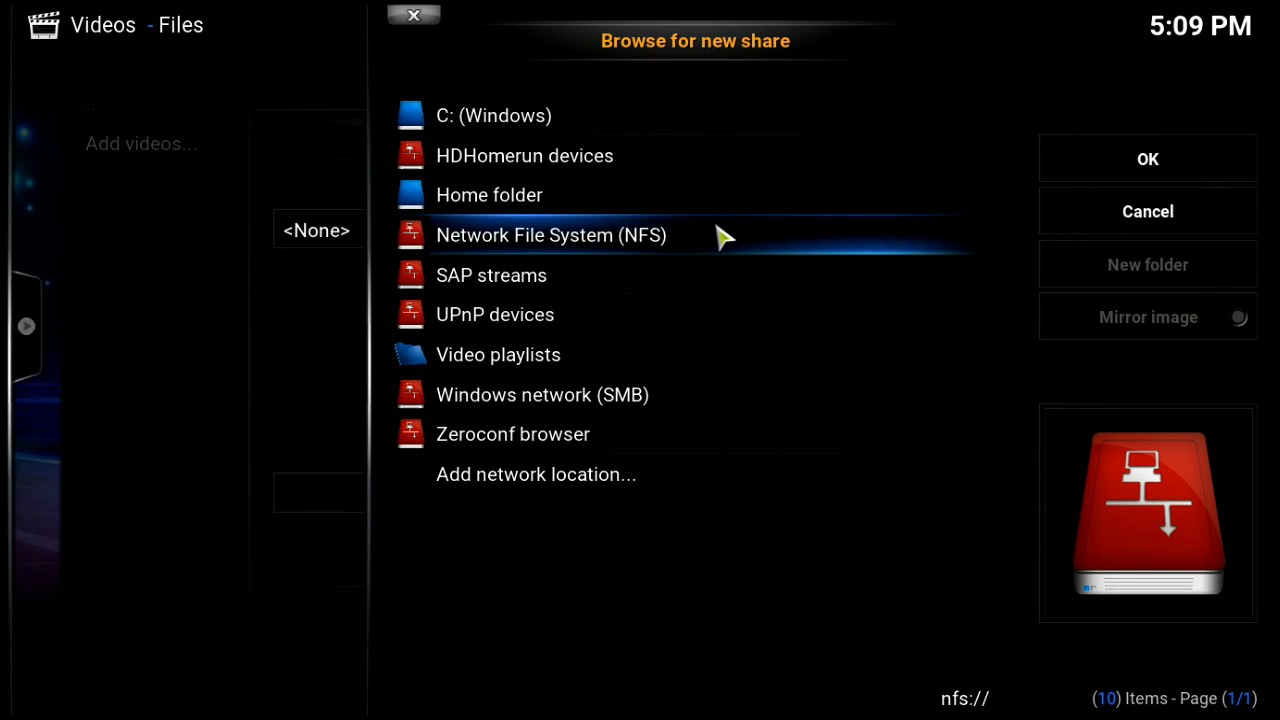
left_click(598, 212)
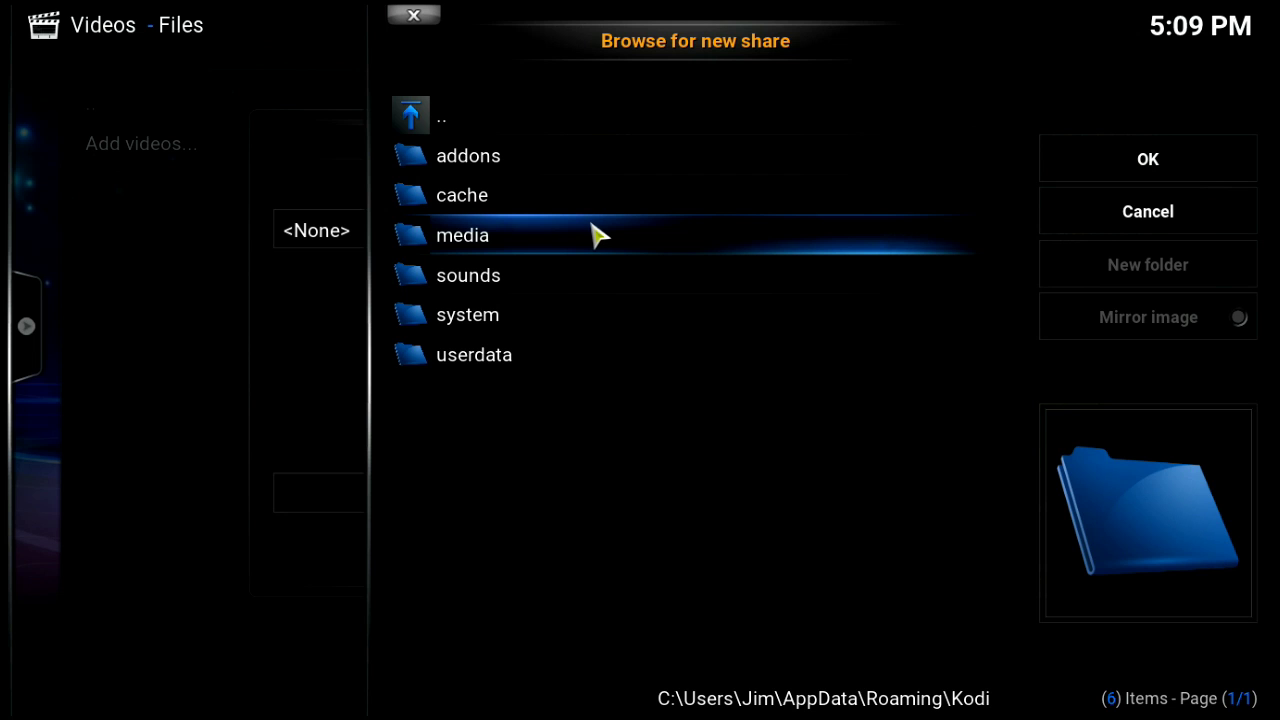
left_click(600, 353)
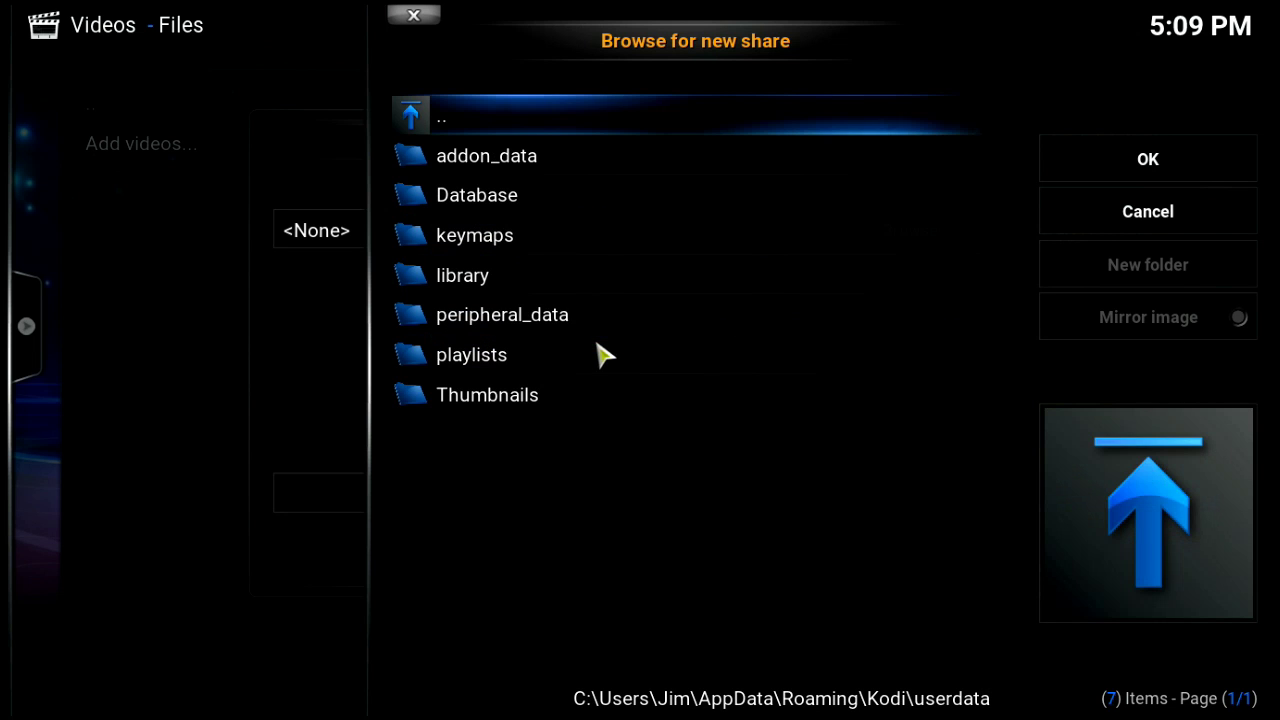
left_click(580, 283)
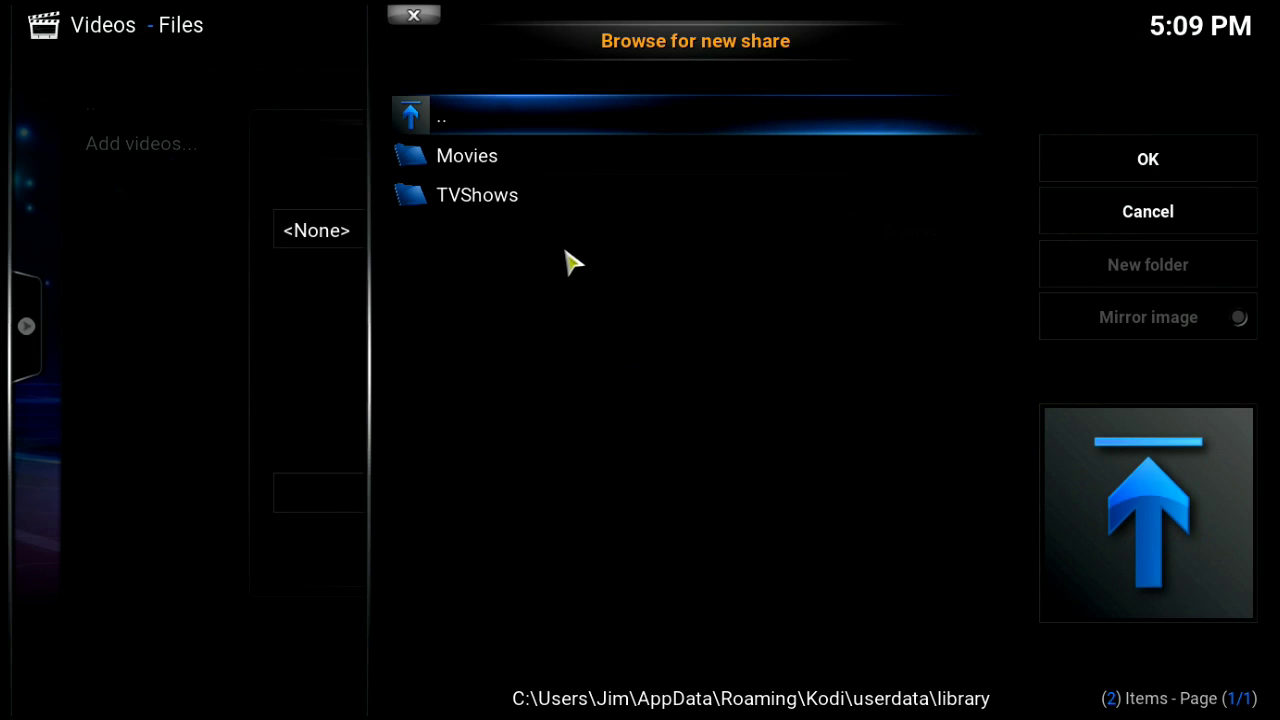
left_click(550, 166)
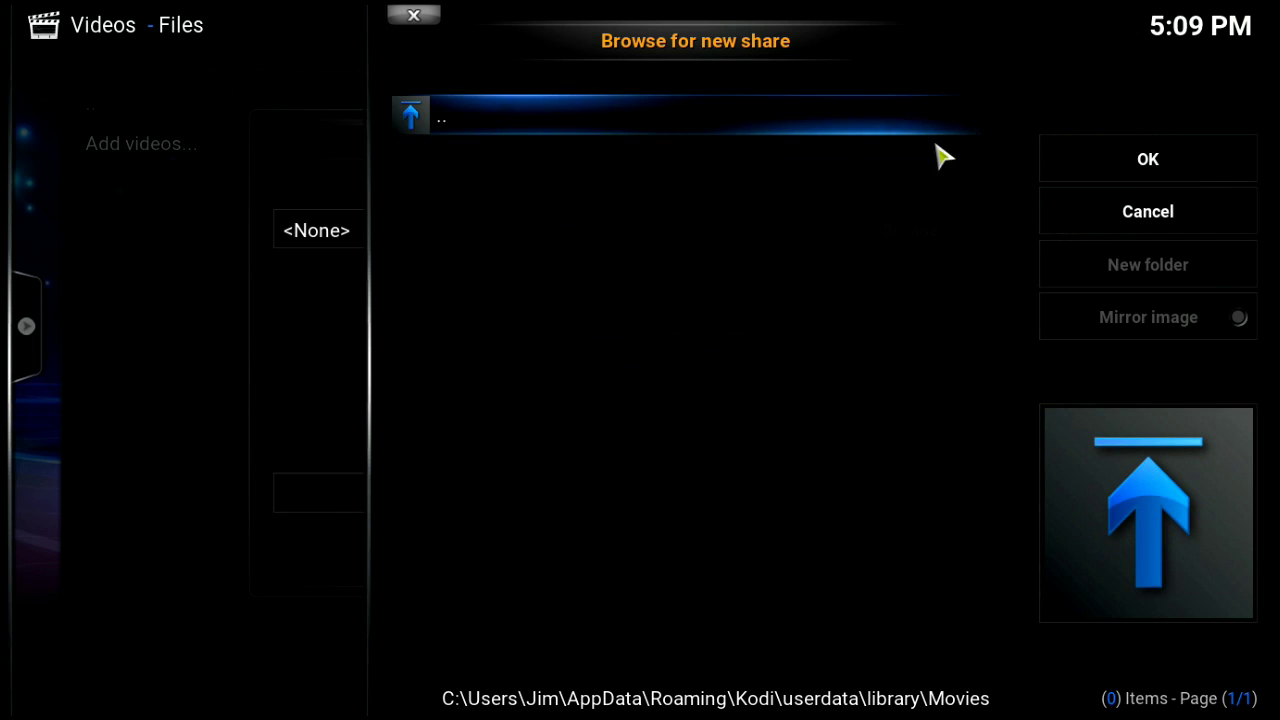
left_click(1083, 165)
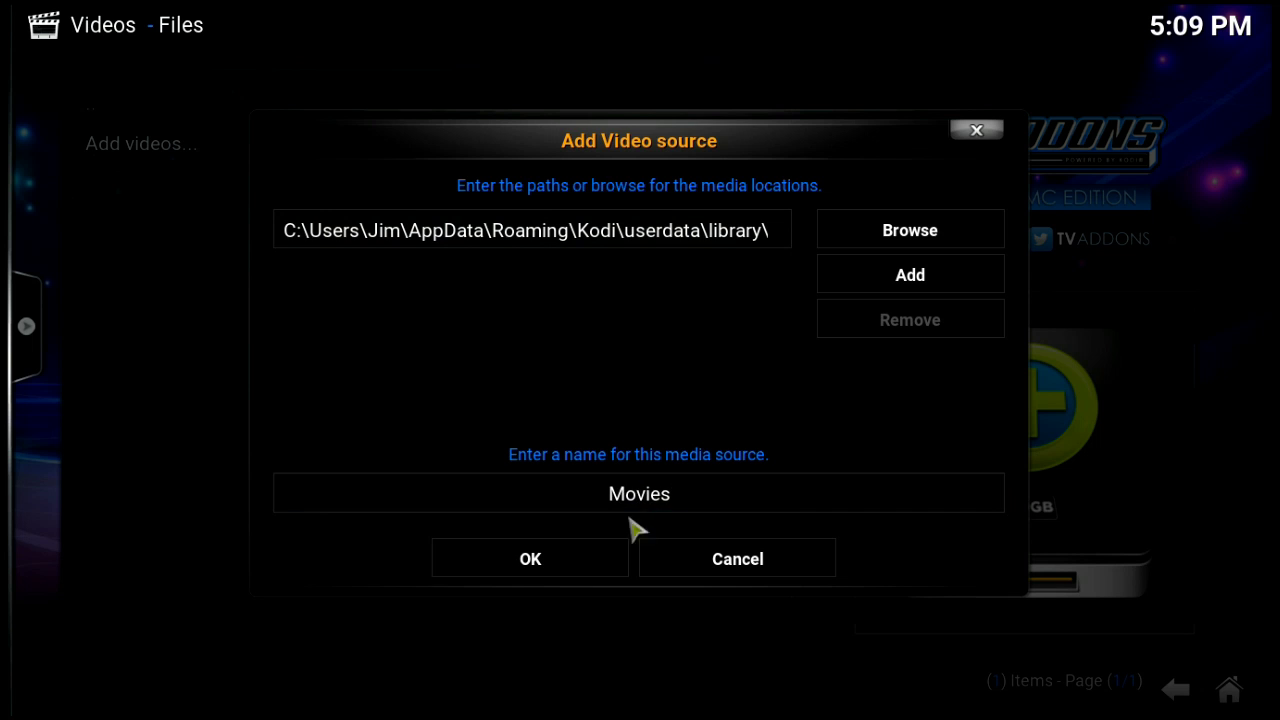
left_click(580, 566)
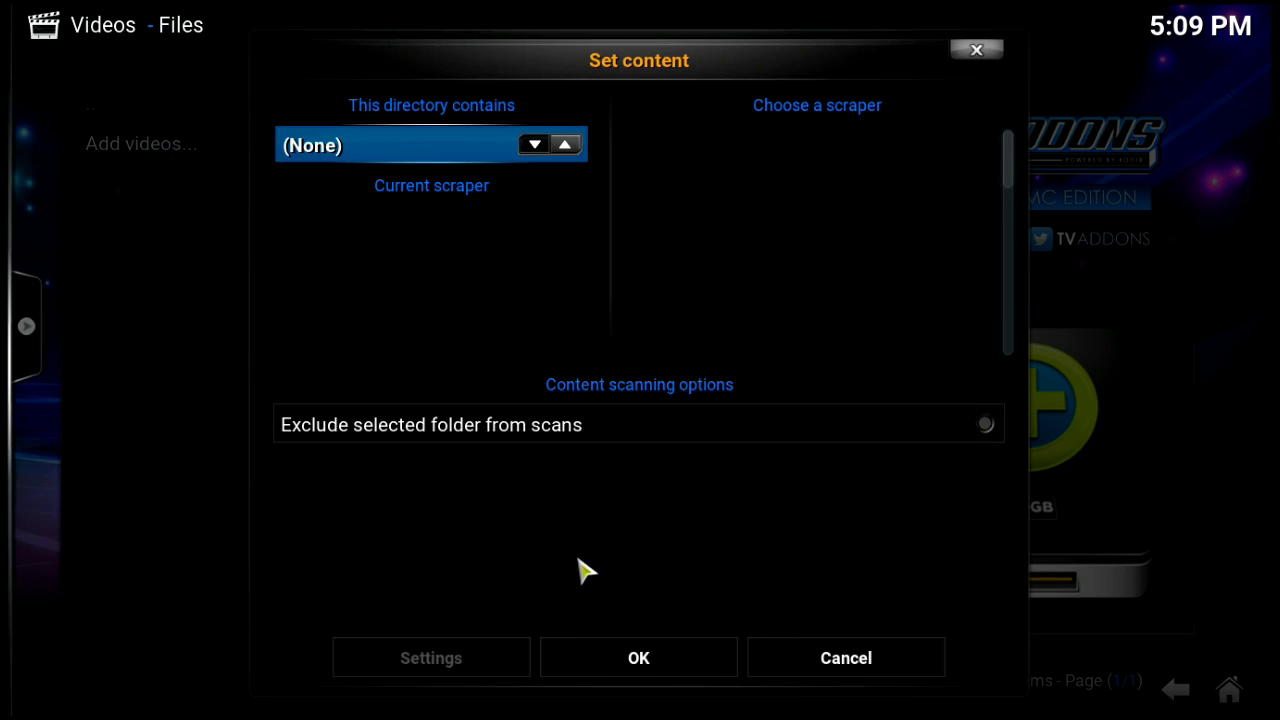
Set the source's content type to Movies and decline refreshing existing info.
left_click(525, 153)
left_click(525, 153)
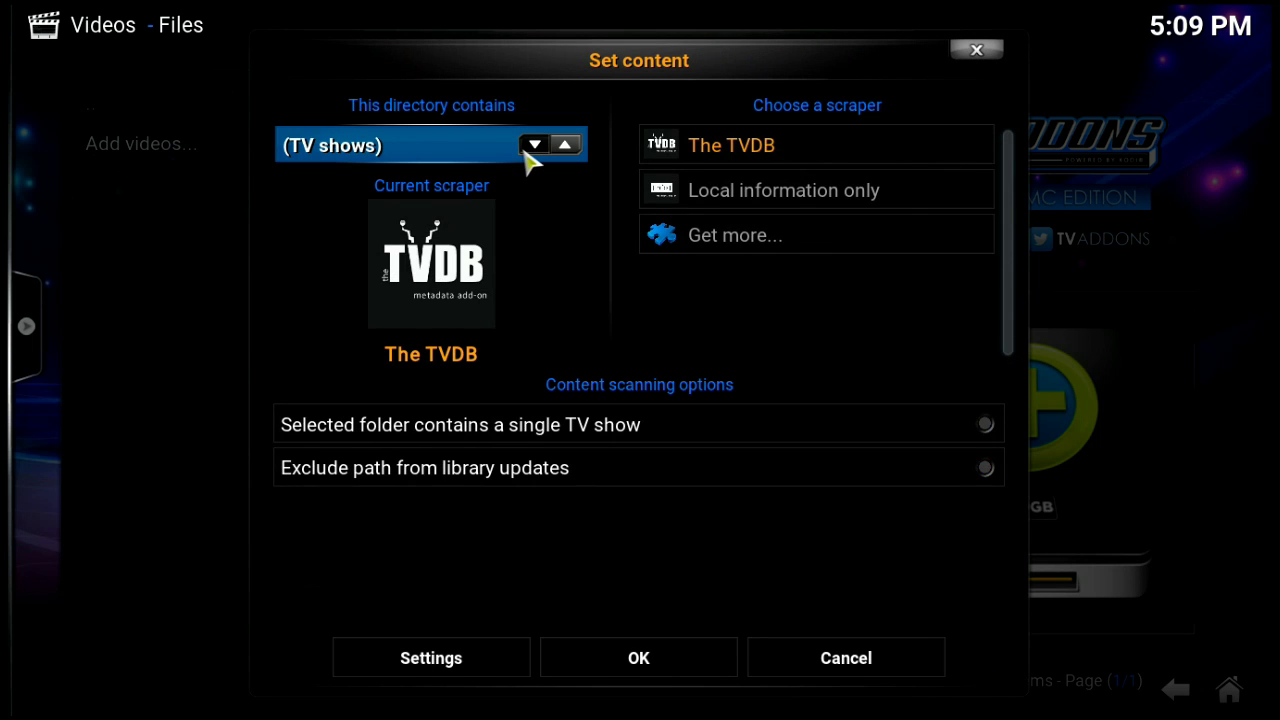
left_click(531, 148)
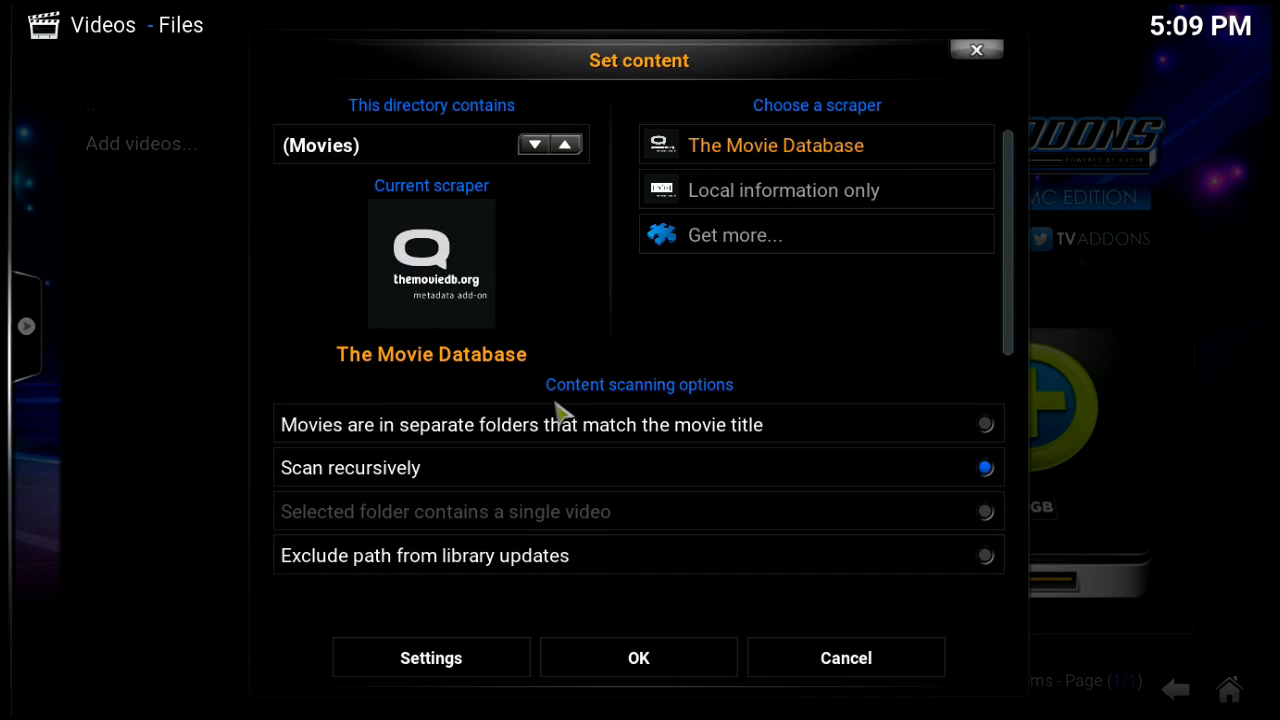
left_click(638, 658)
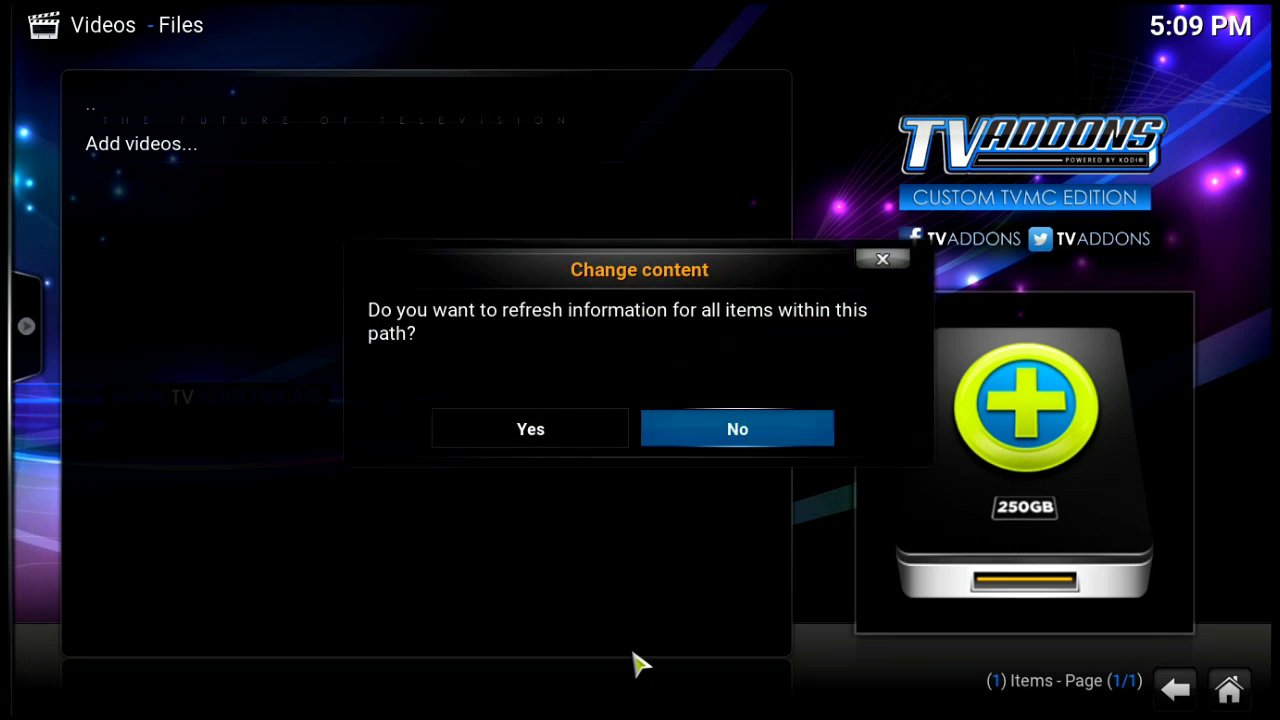
left_click(688, 440)
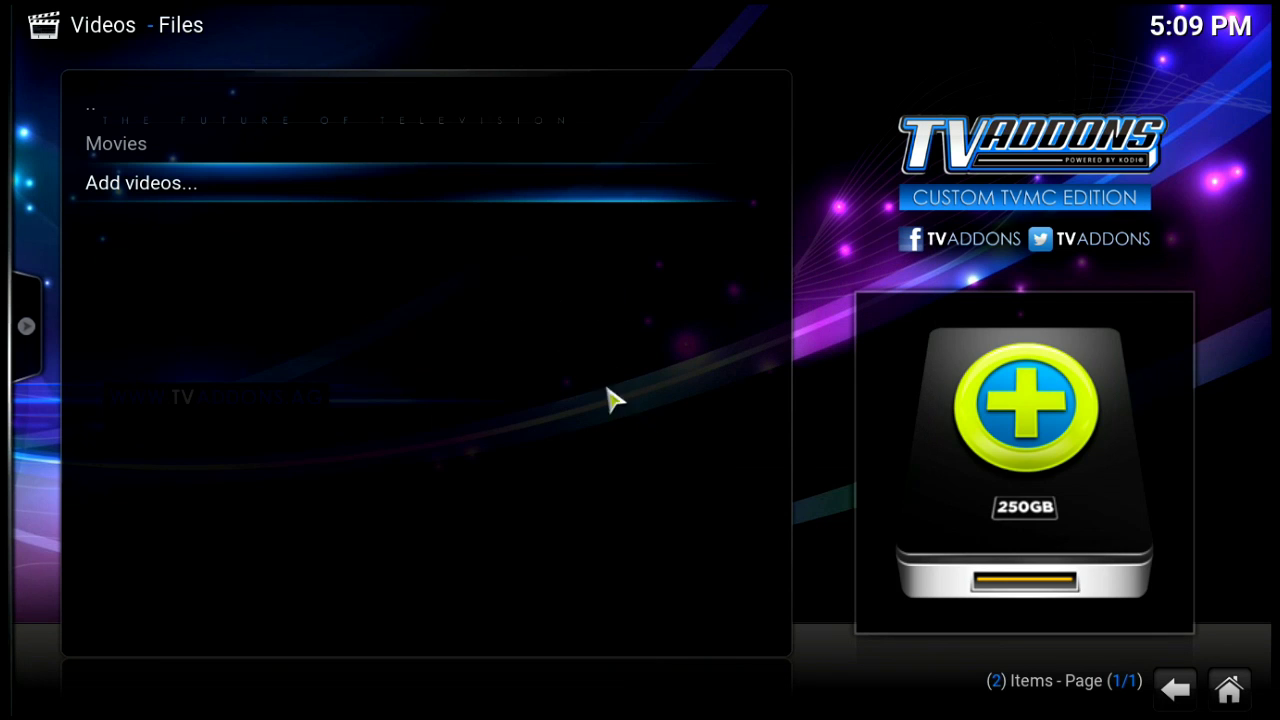
Add a new video source at Home folder > userdata > library > TVShows.
left_click(344, 196)
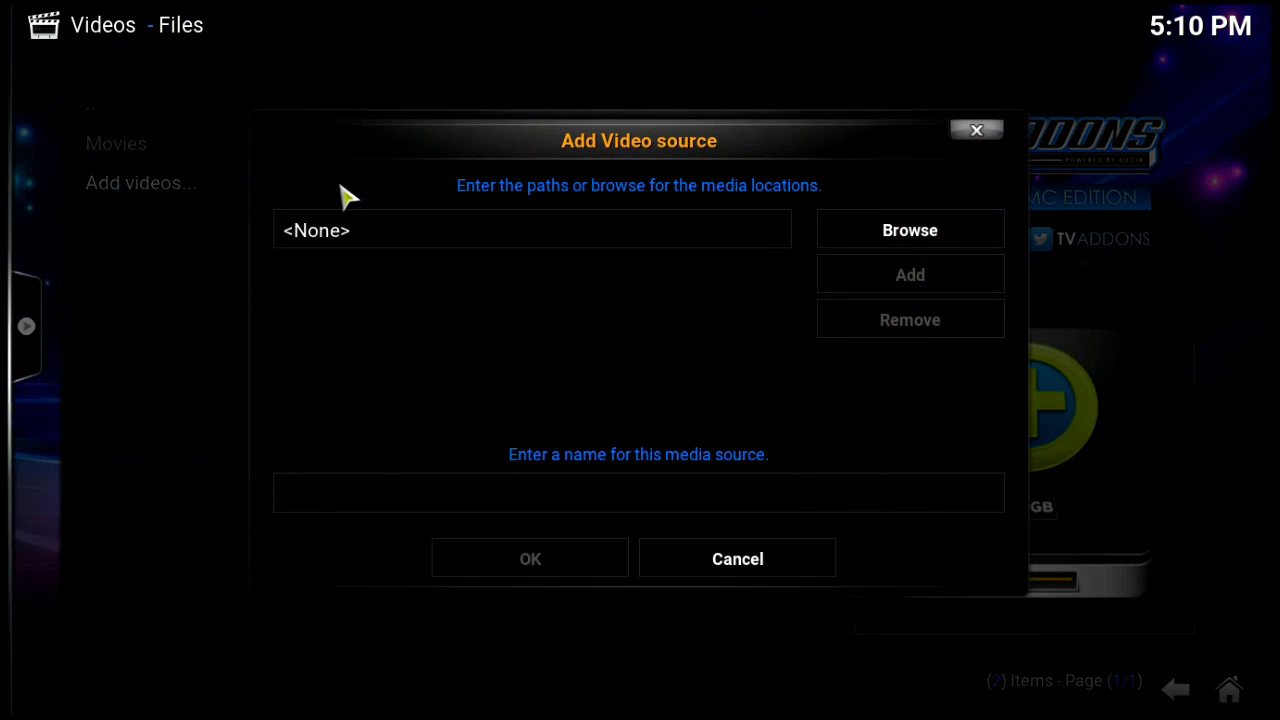
left_click(871, 224)
left_click(609, 214)
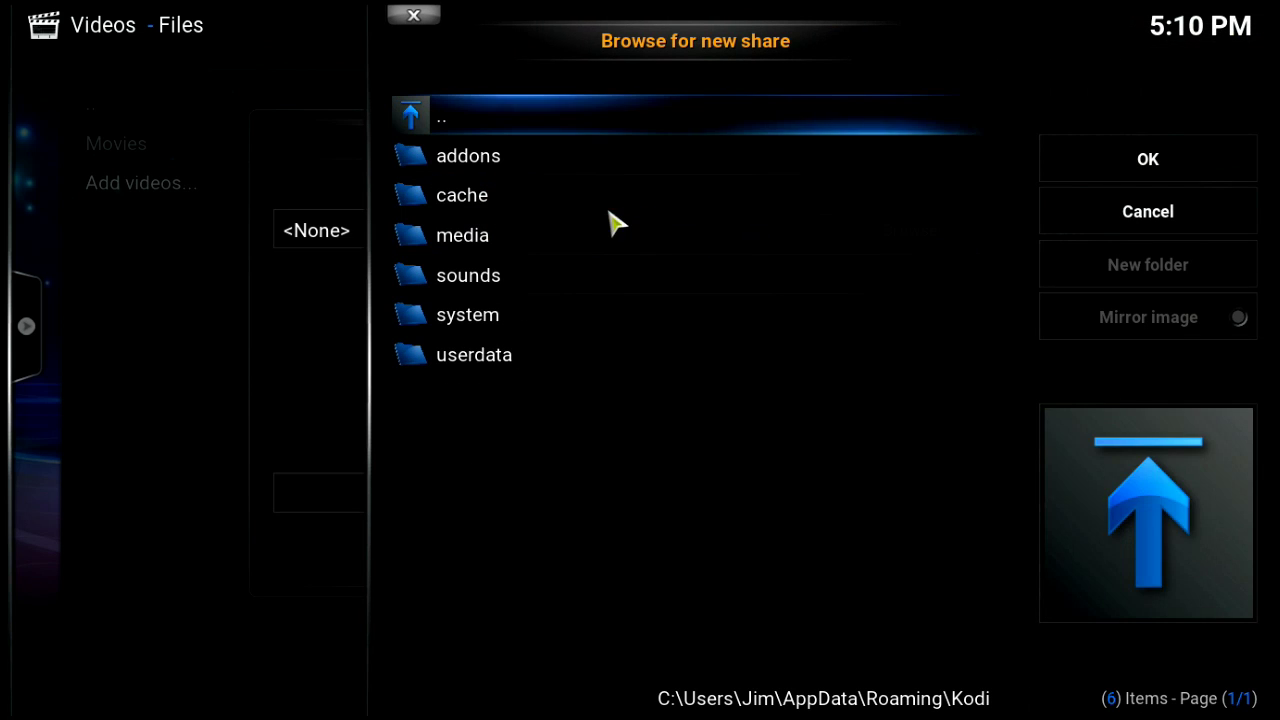
left_click(606, 357)
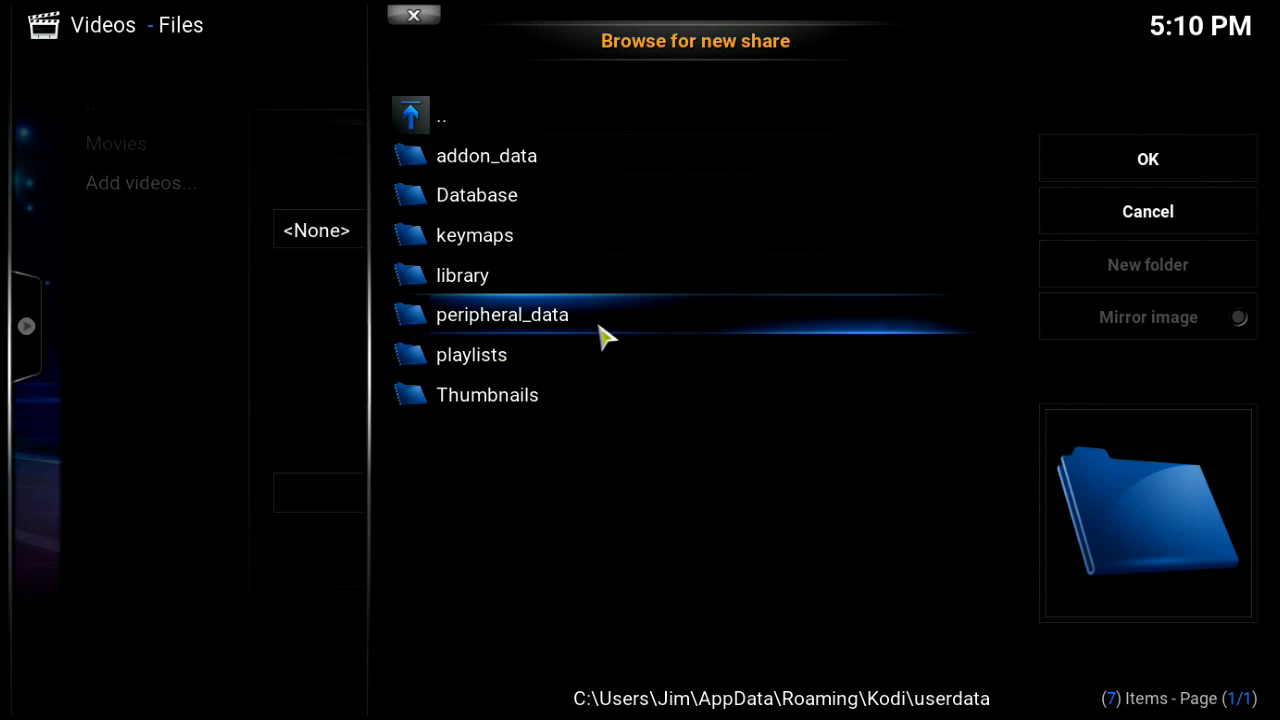
left_click(589, 290)
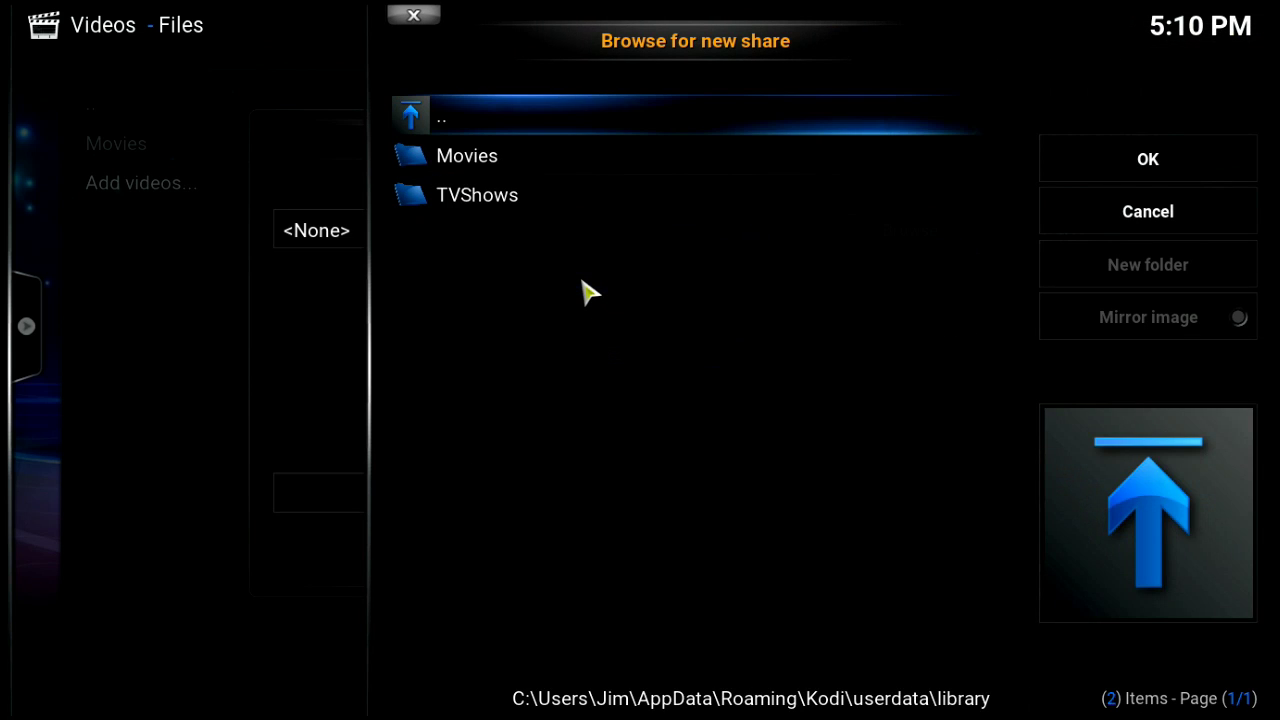
left_click(555, 213)
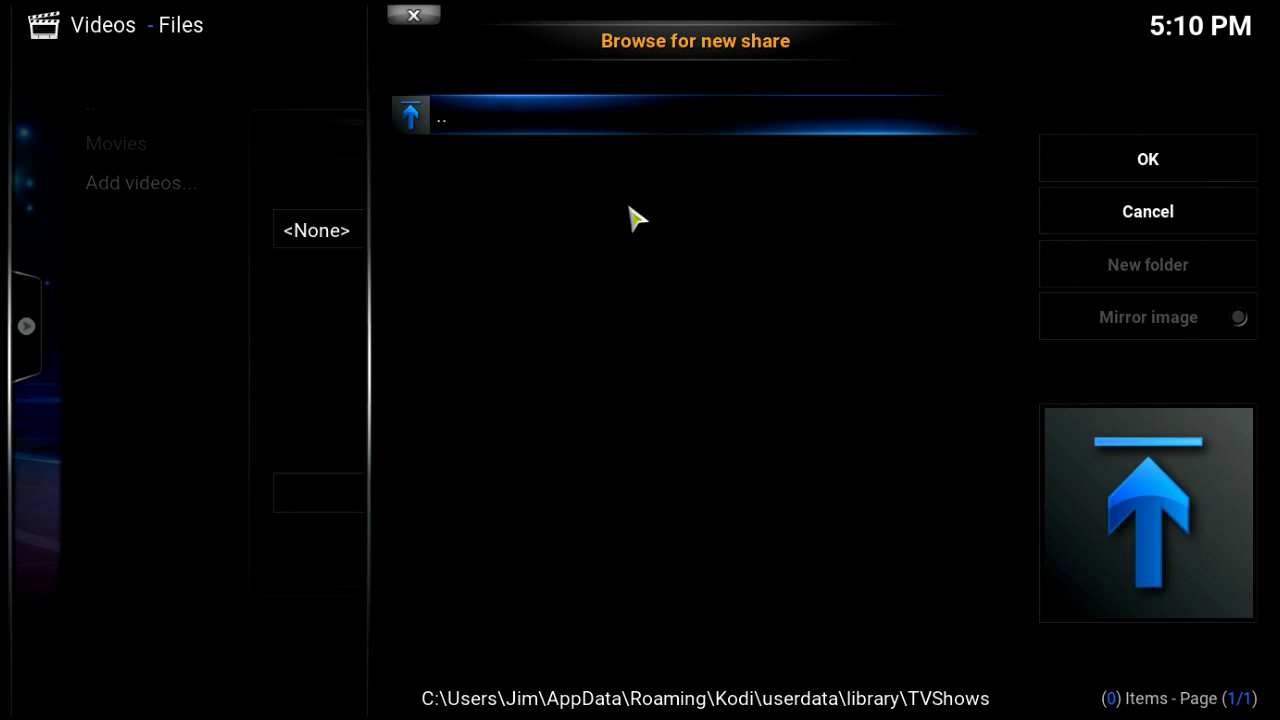
left_click(1086, 157)
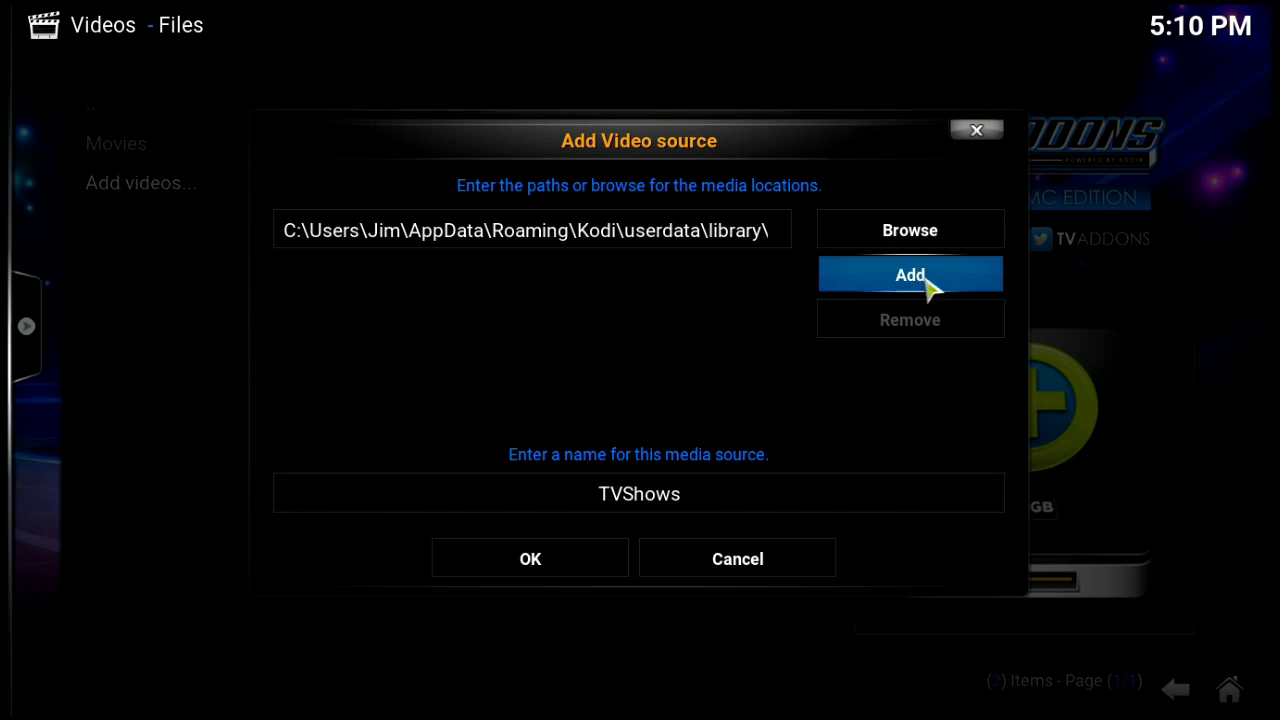
left_click(560, 564)
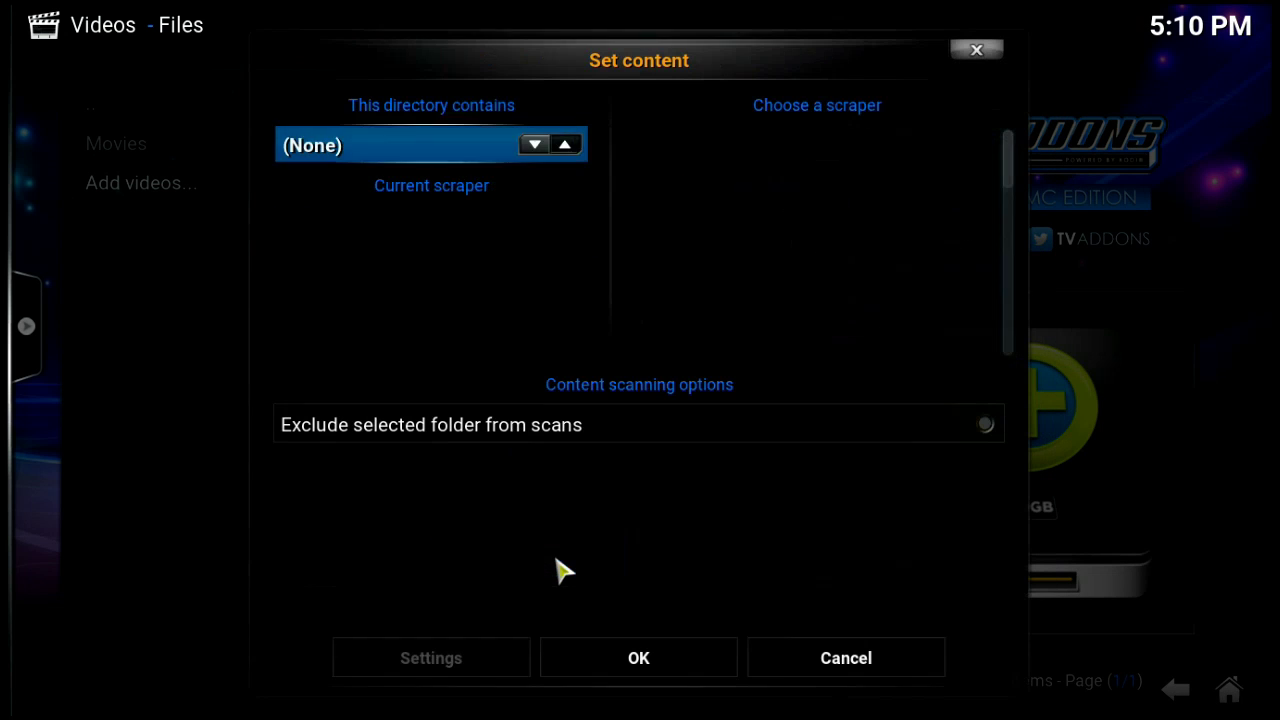
Set the TVShows source's content type to TV shows.
left_click(535, 146)
left_click(535, 146)
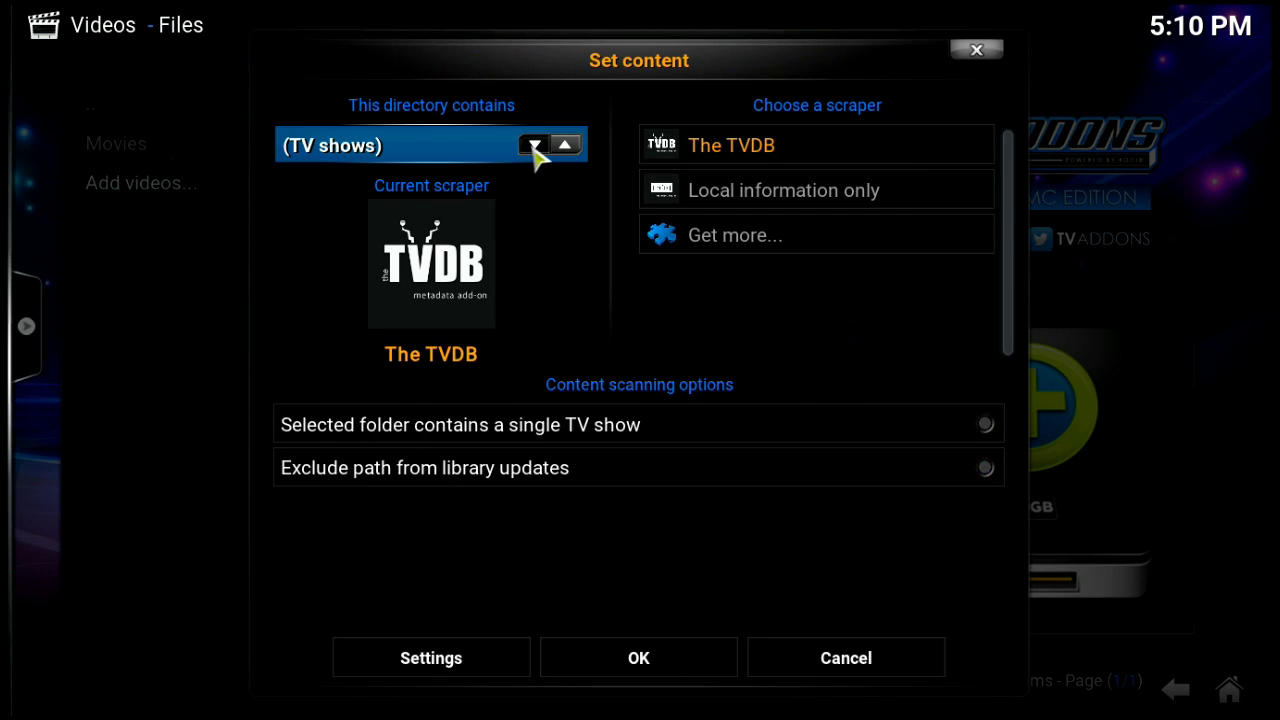
left_click(636, 658)
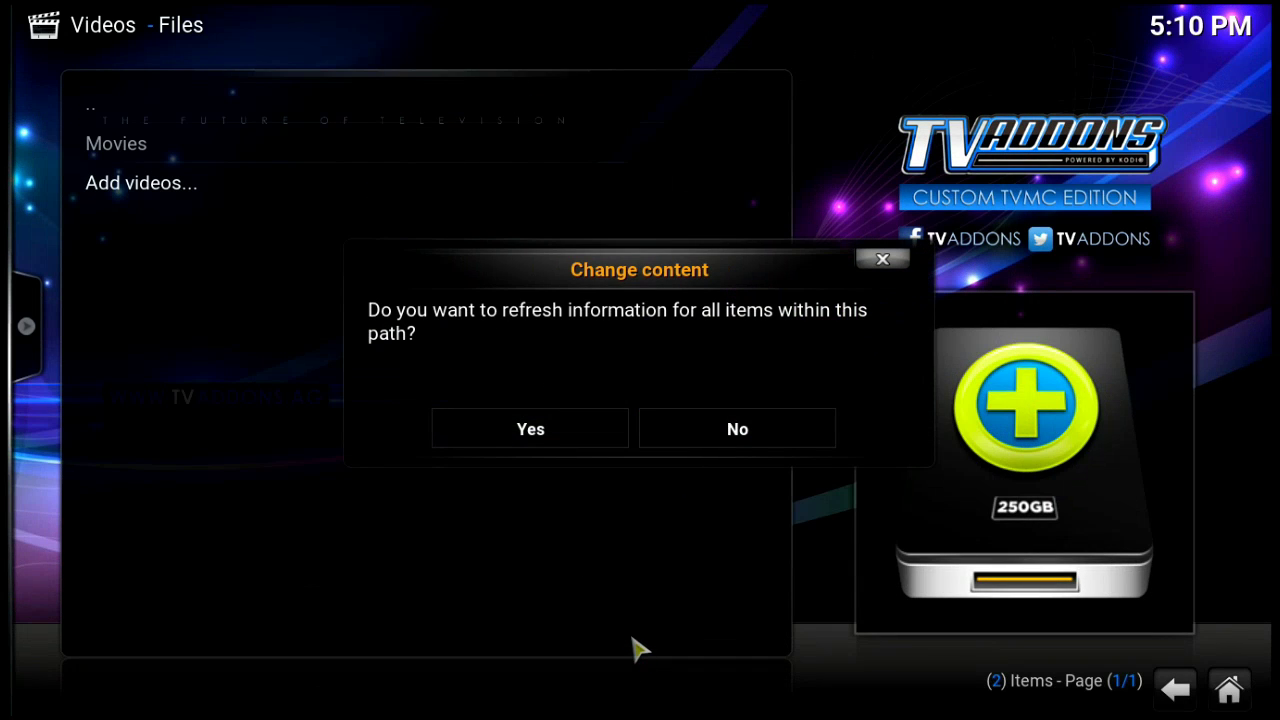
Decline refreshing the TVShows path info and go back to the home screen.
left_click(728, 443)
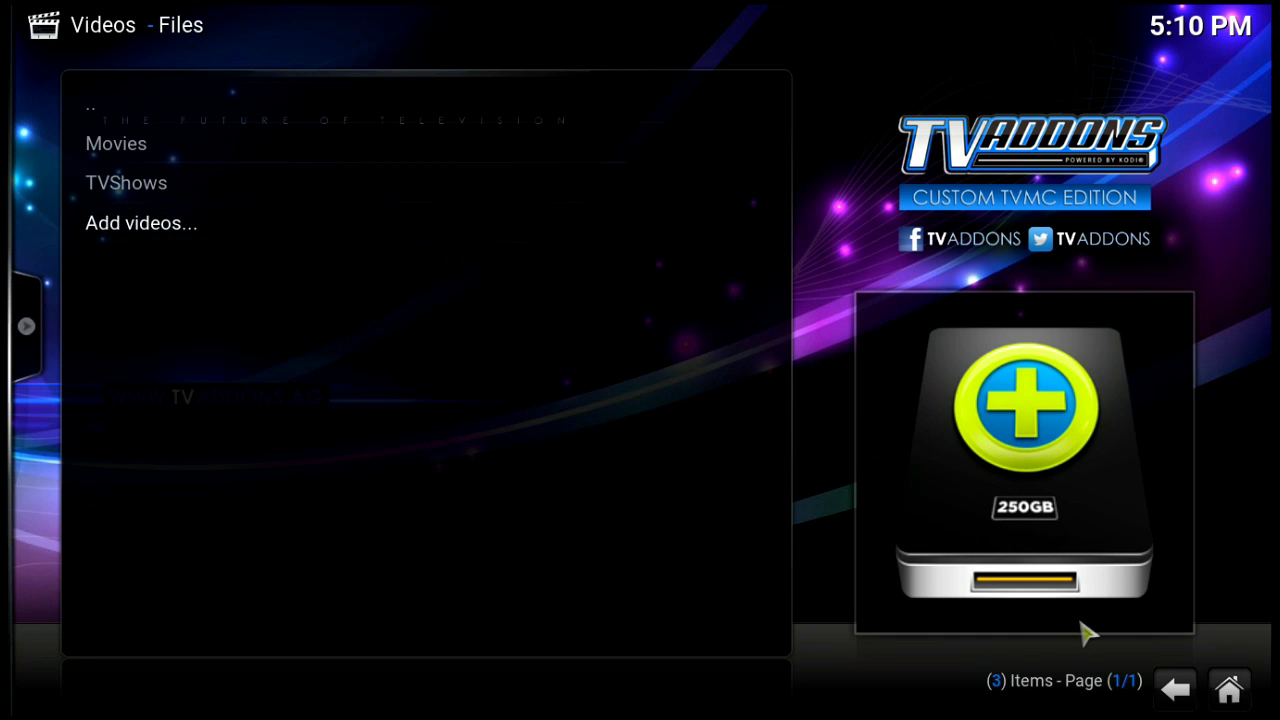
left_click(1222, 684)
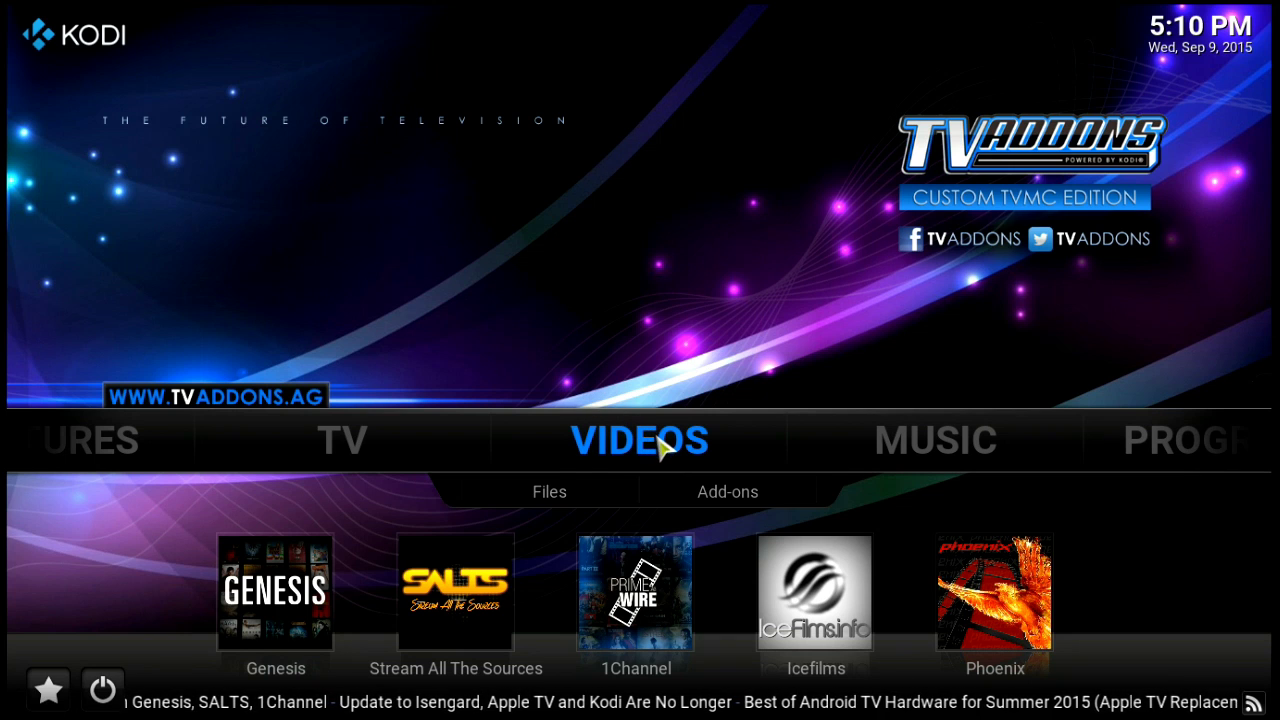
Open Add-on settings for Genesis from the Videos Add-ons list.
left_click(691, 491)
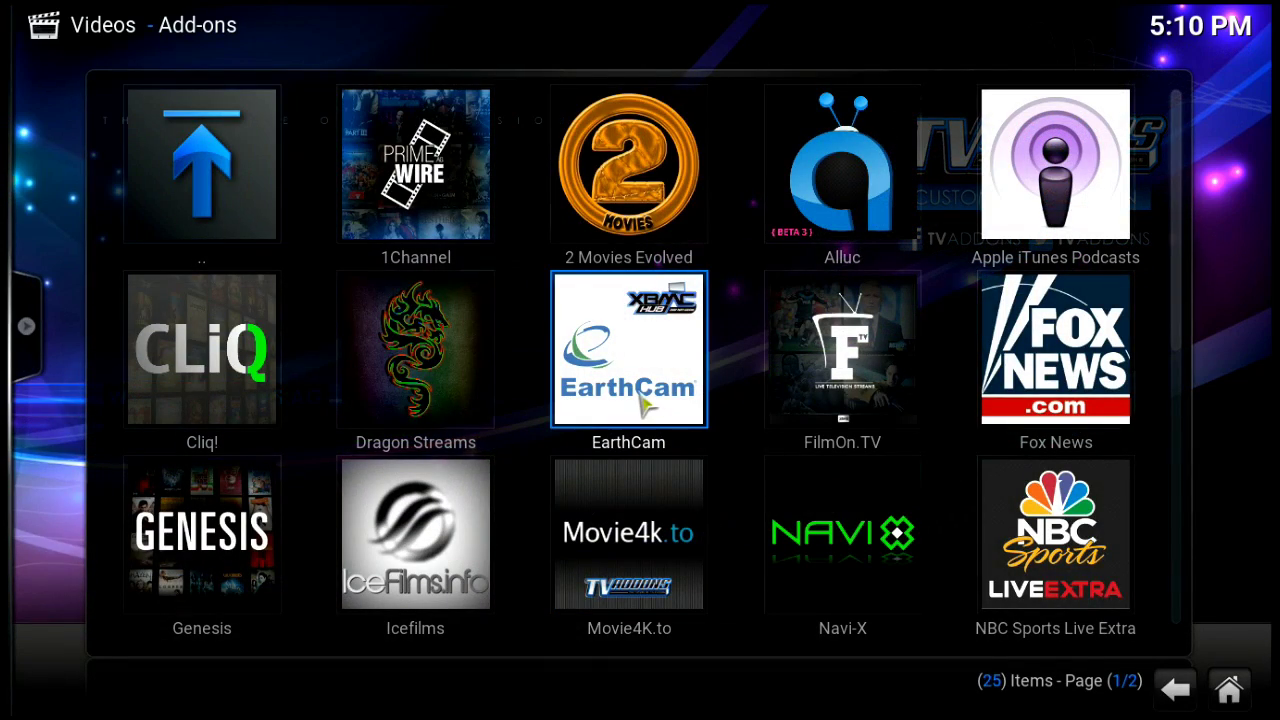
scroll(645, 402, "down", 1)
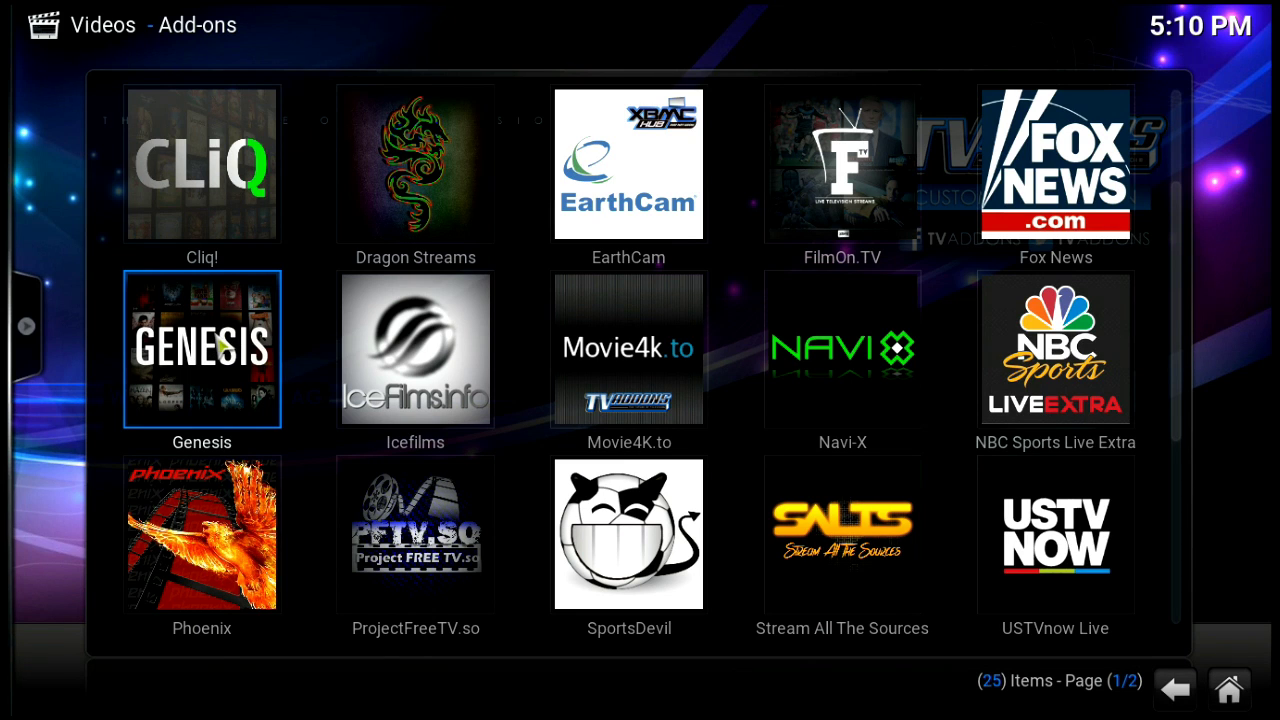
right_click(222, 345)
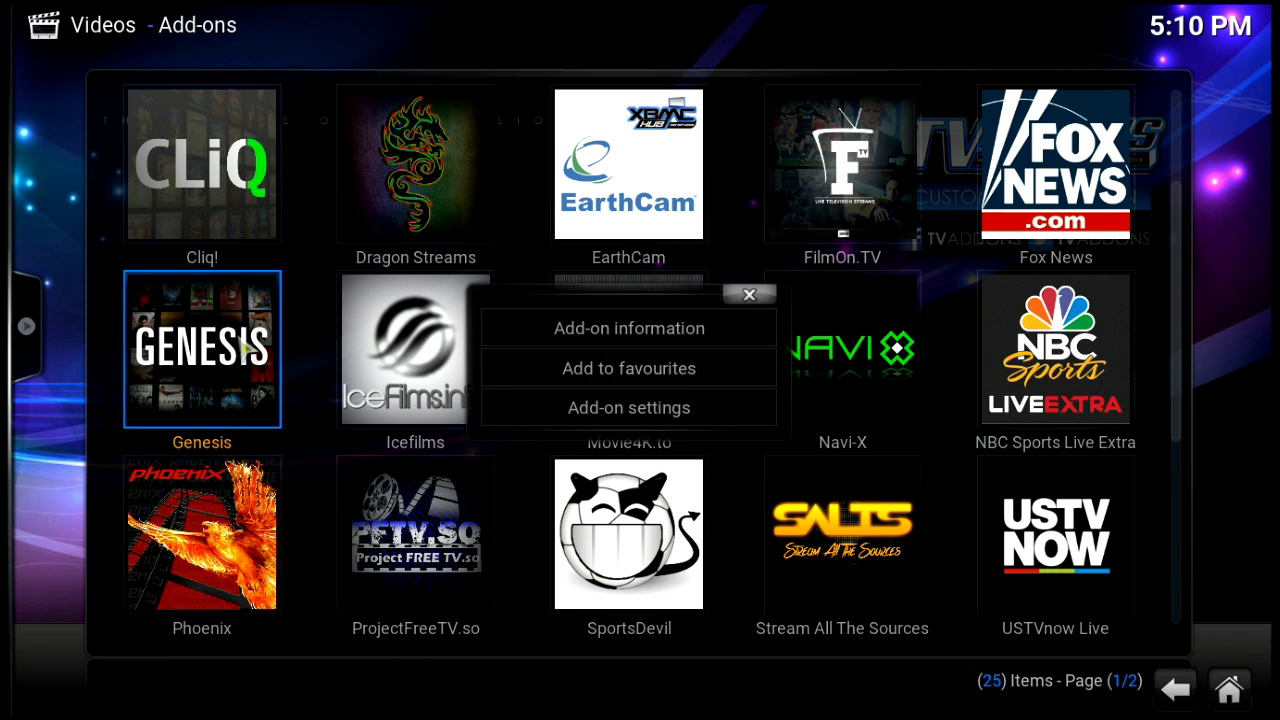
left_click(560, 408)
Move through the Genesis settings tabs to the Library tab showing its Movies and TV paths.
left_click(553, 158)
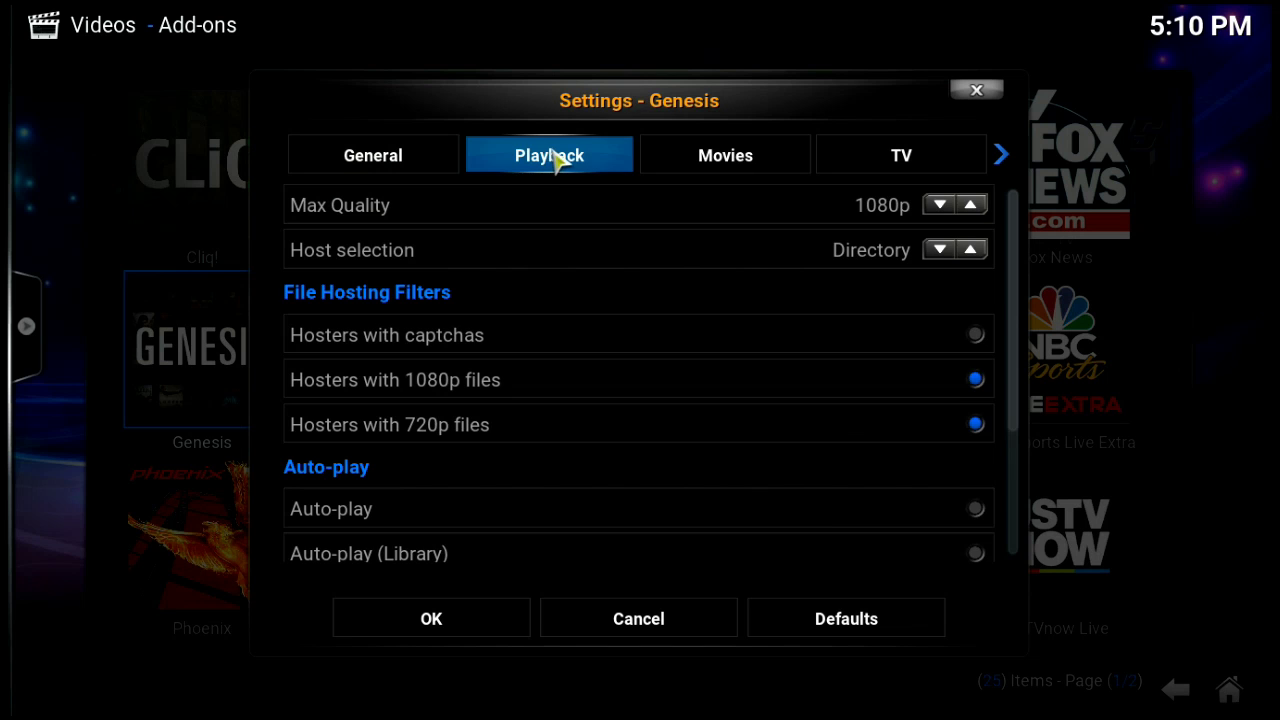
left_click(423, 152)
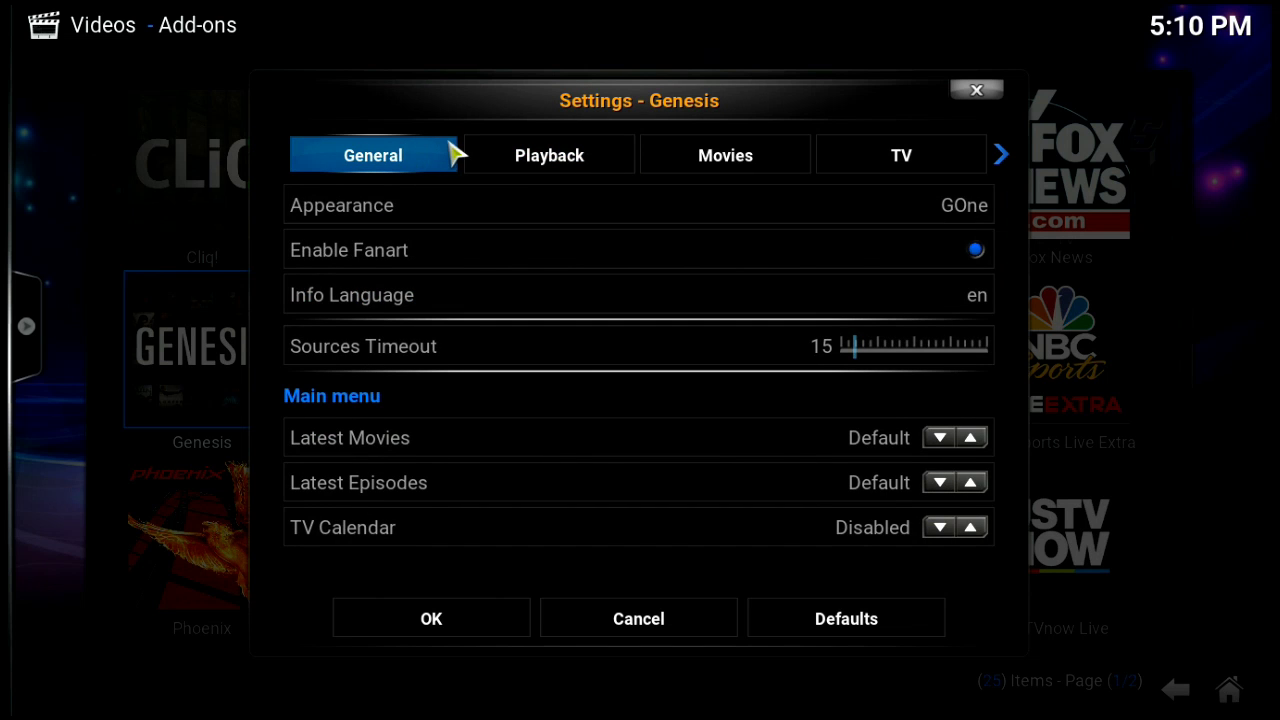
left_click(497, 158)
scroll(499, 157, "down", 1)
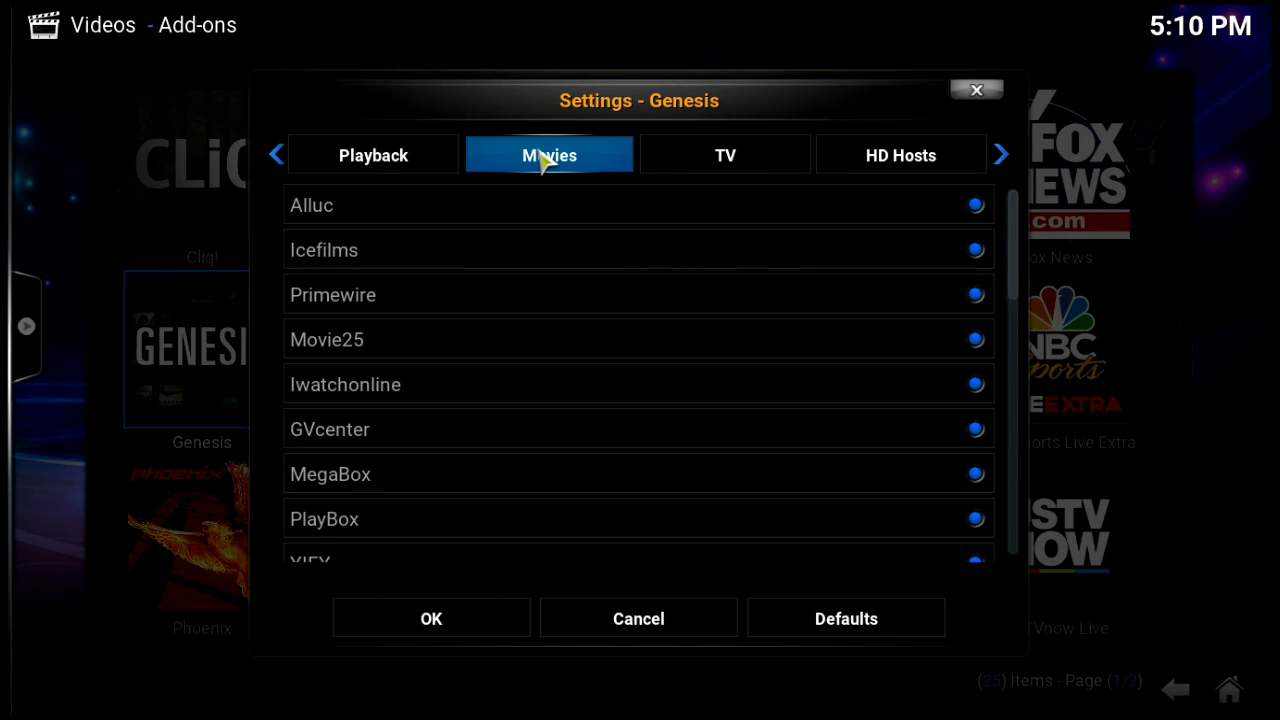
scroll(546, 160, "down", 1)
scroll(557, 157, "down", 1)
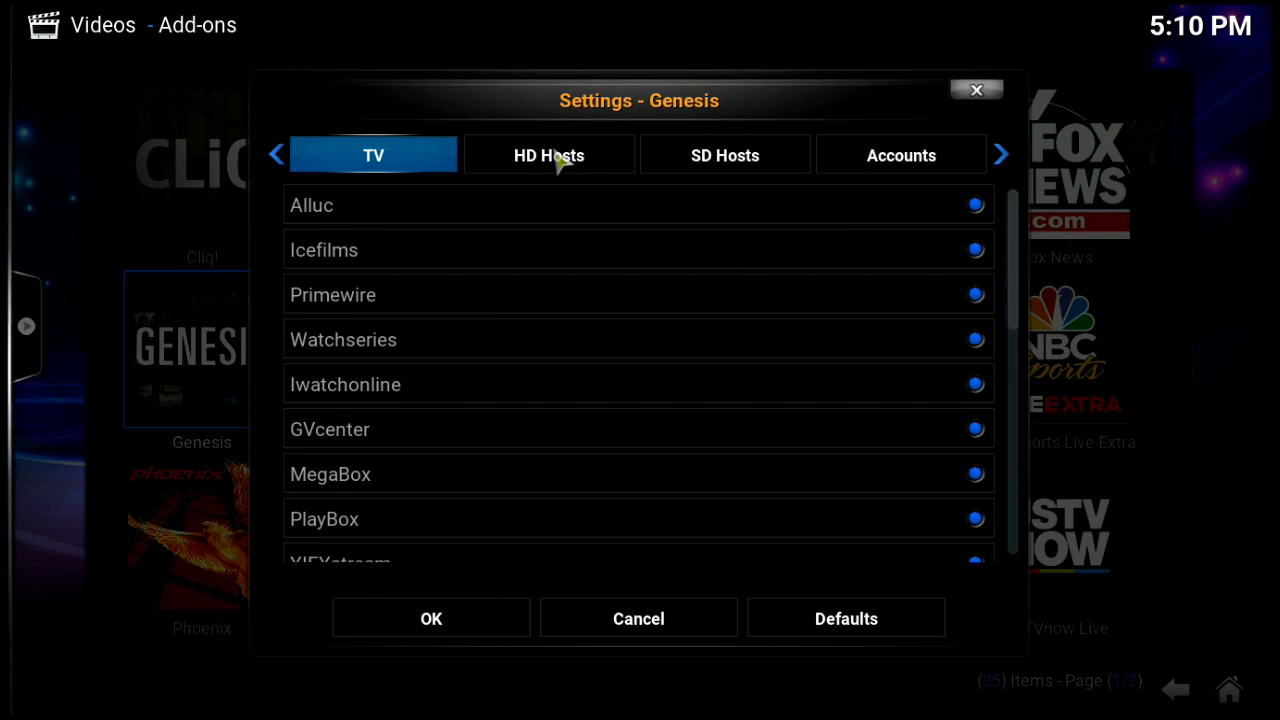
scroll(663, 162, "down", 2)
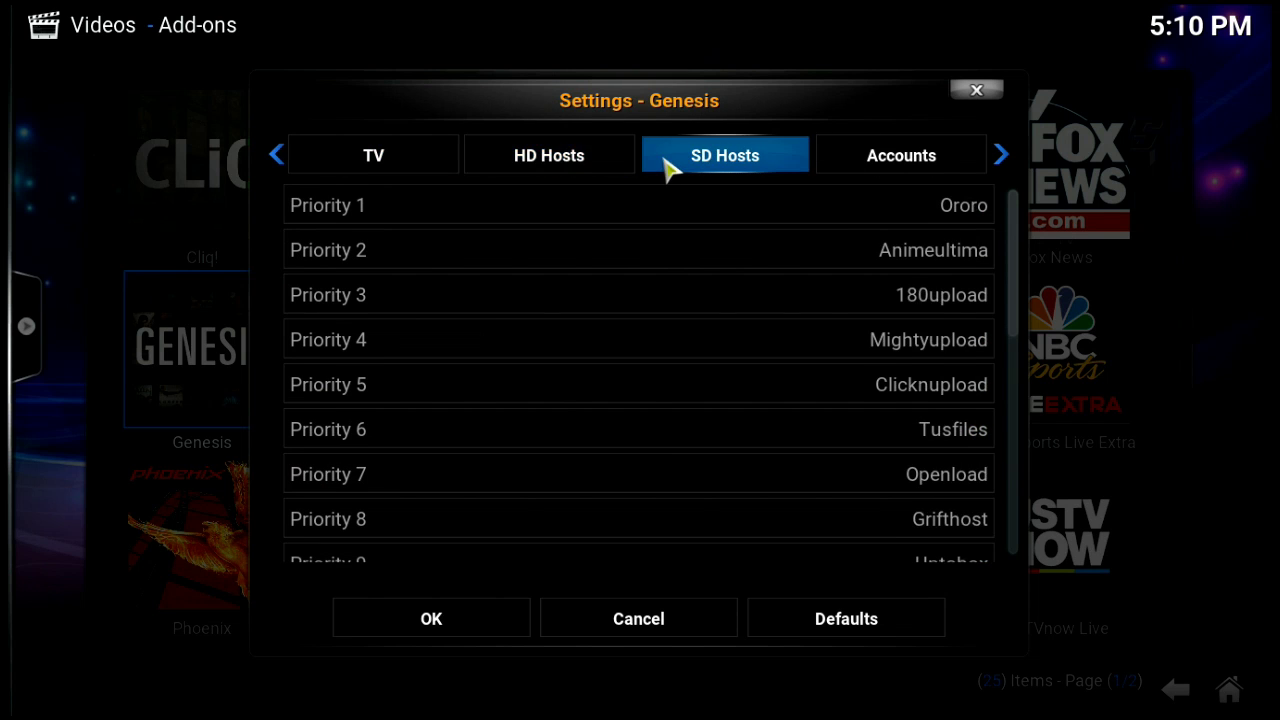
mouse_move(706, 157)
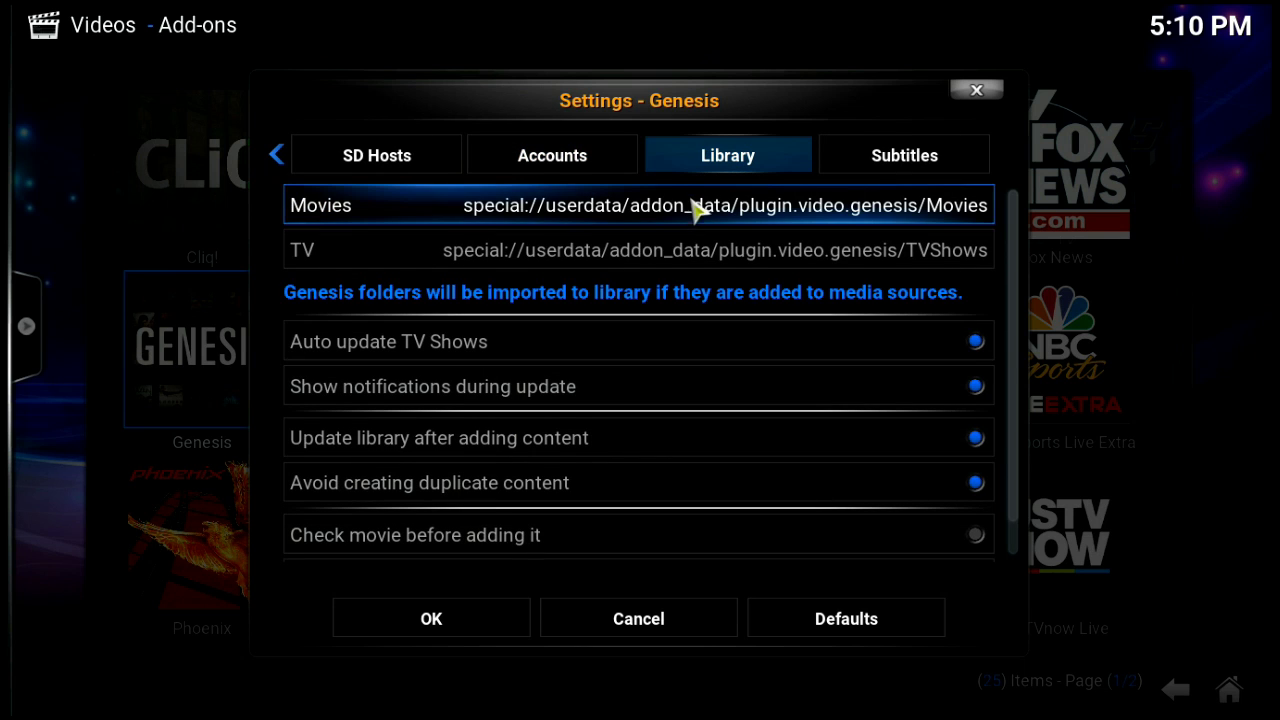
Set the Genesis Movies folder to Home folder > userdata > library > Movies.
left_click(638, 215)
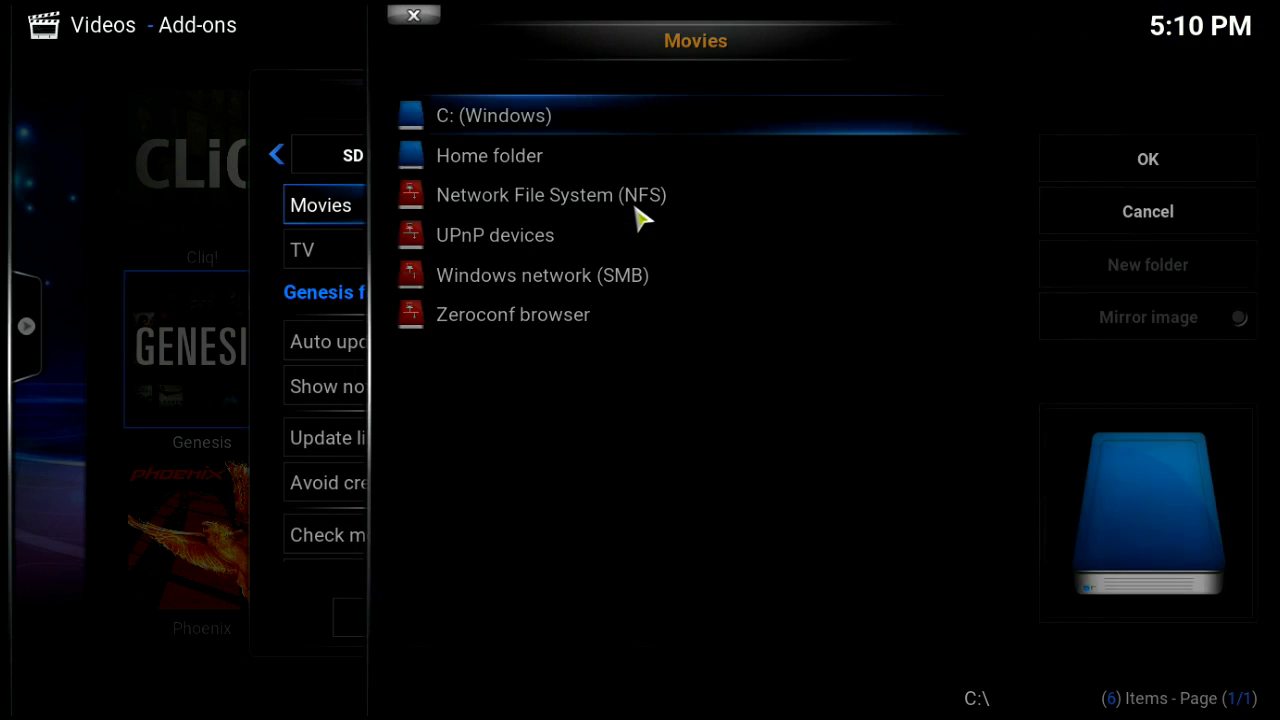
left_click(522, 172)
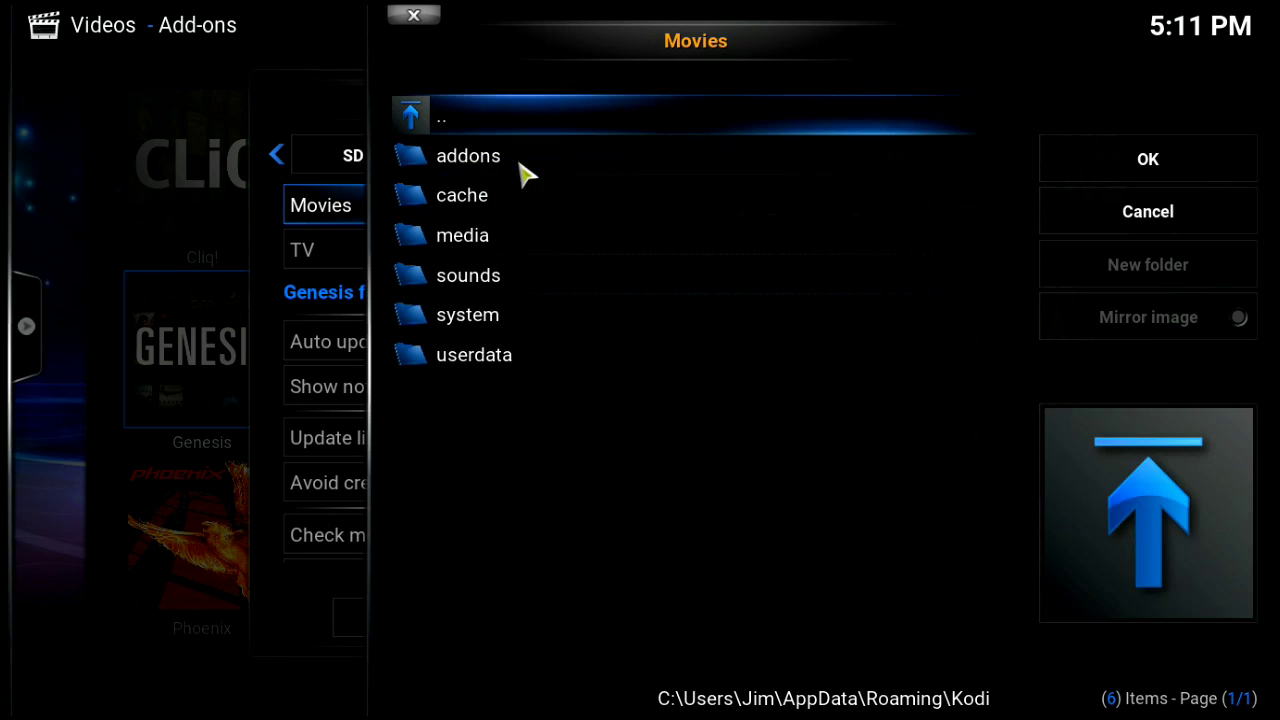
left_click(564, 354)
left_click(560, 277)
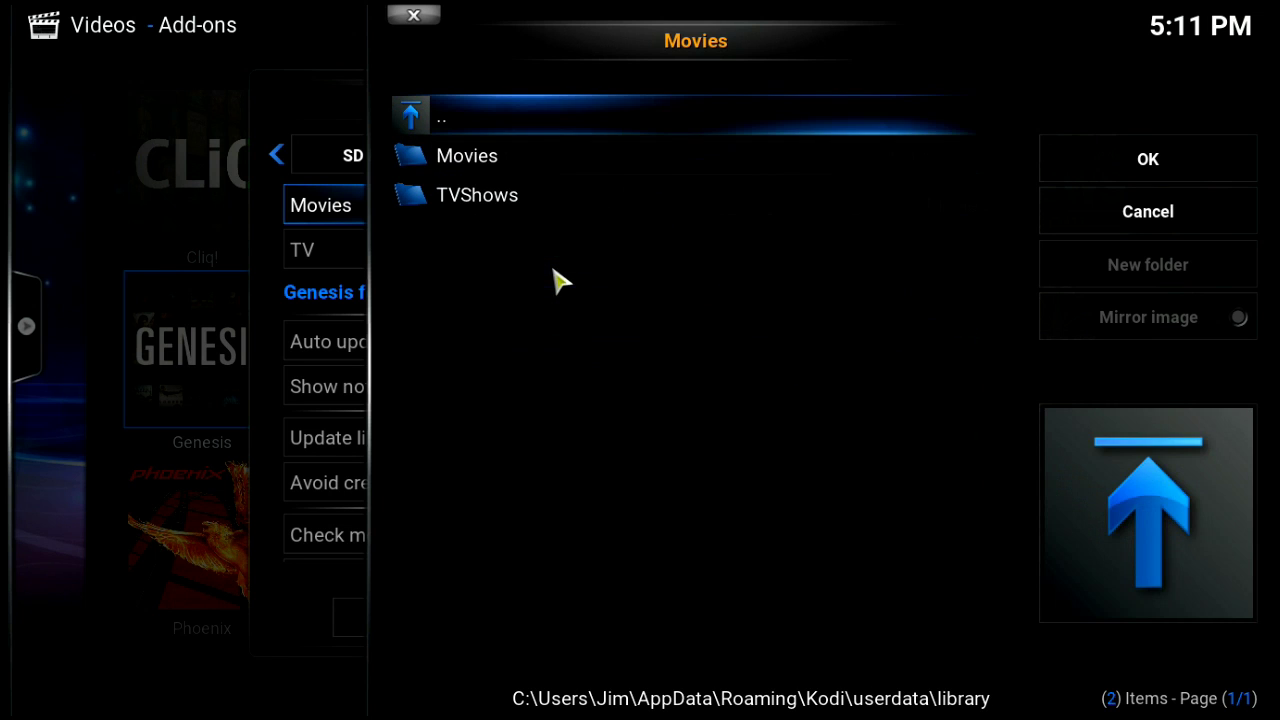
left_click(533, 157)
left_click(1152, 162)
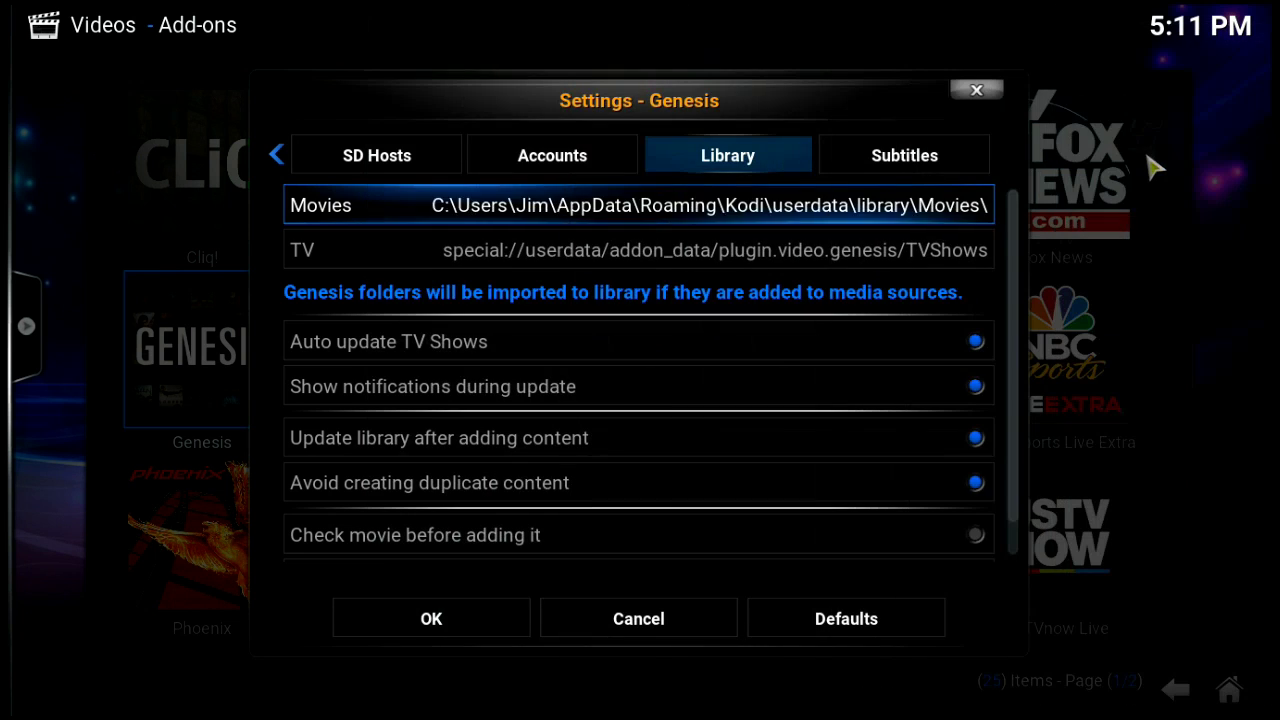
Set the Genesis TV folder to userdata > library > TVShows and save the settings.
left_click(645, 262)
left_click(571, 158)
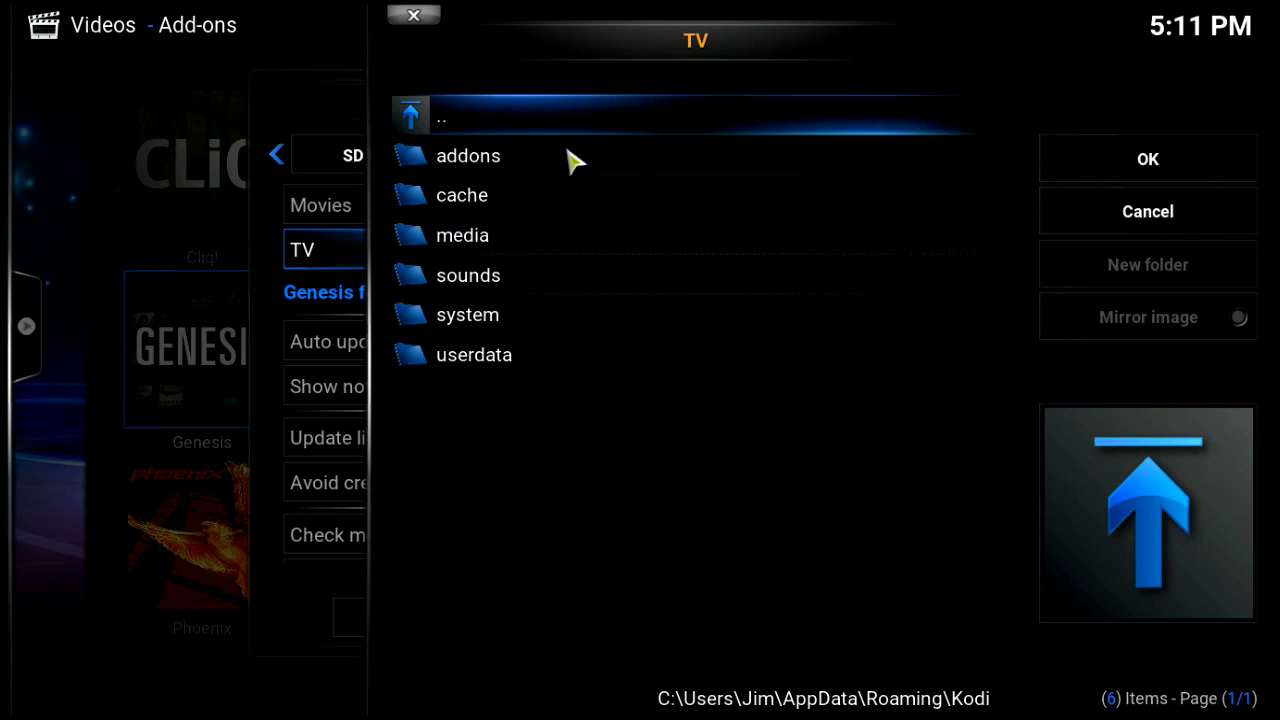
left_click(591, 355)
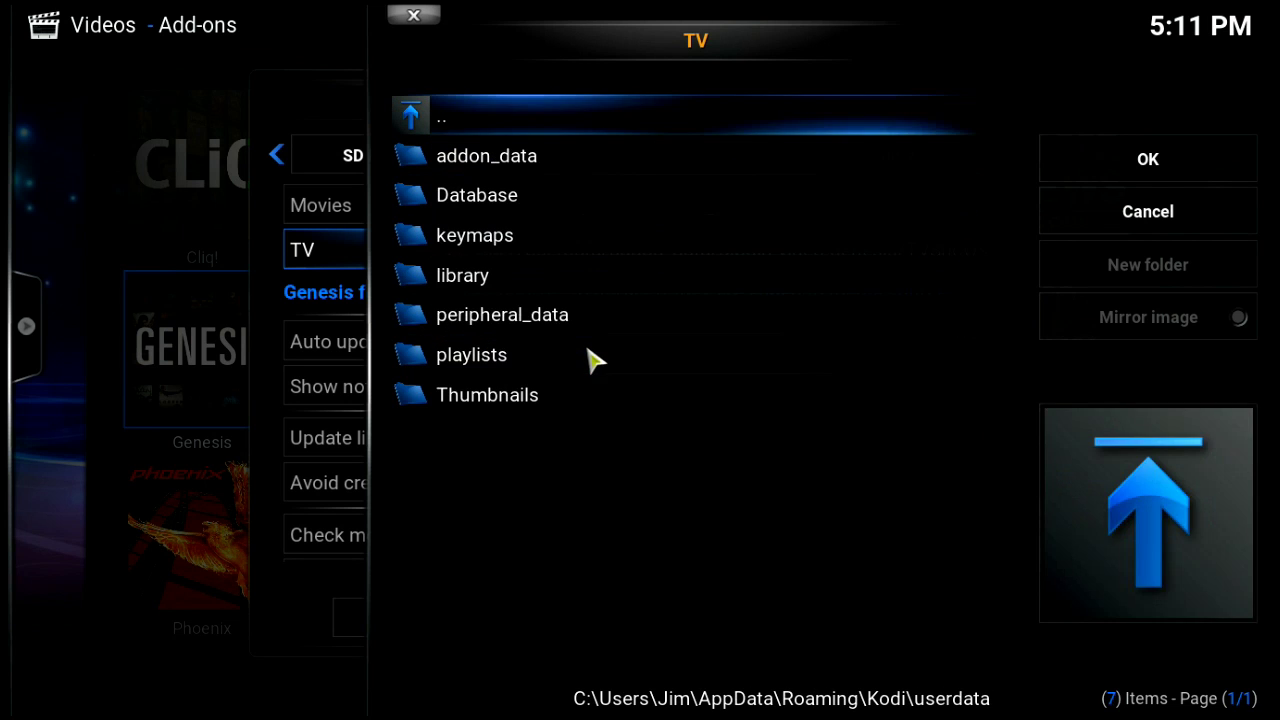
left_click(563, 274)
left_click(528, 210)
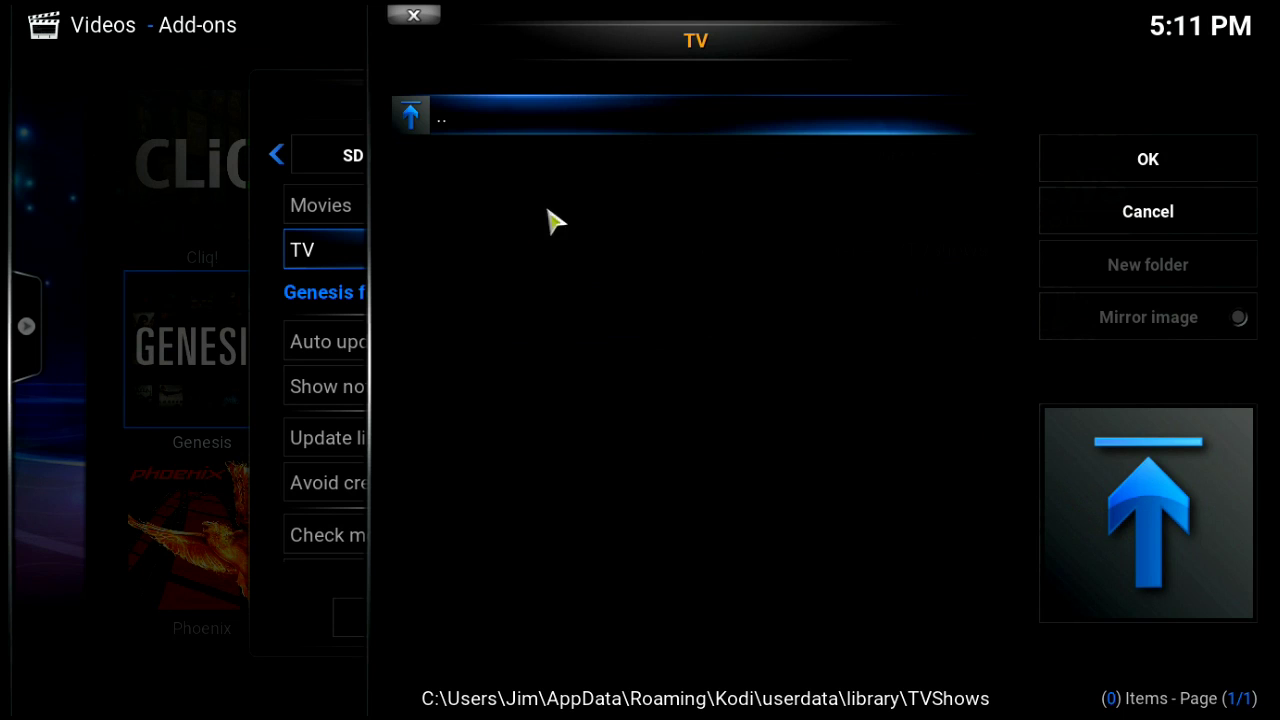
left_click(1105, 161)
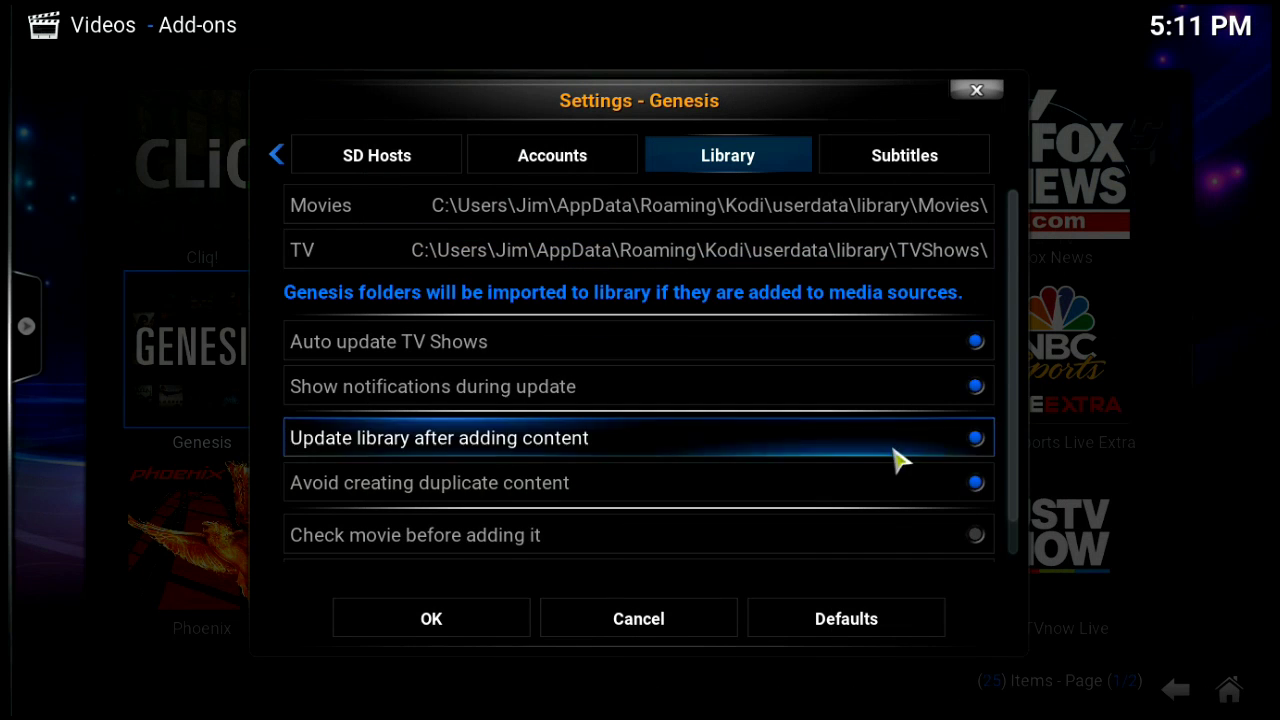
left_click(478, 625)
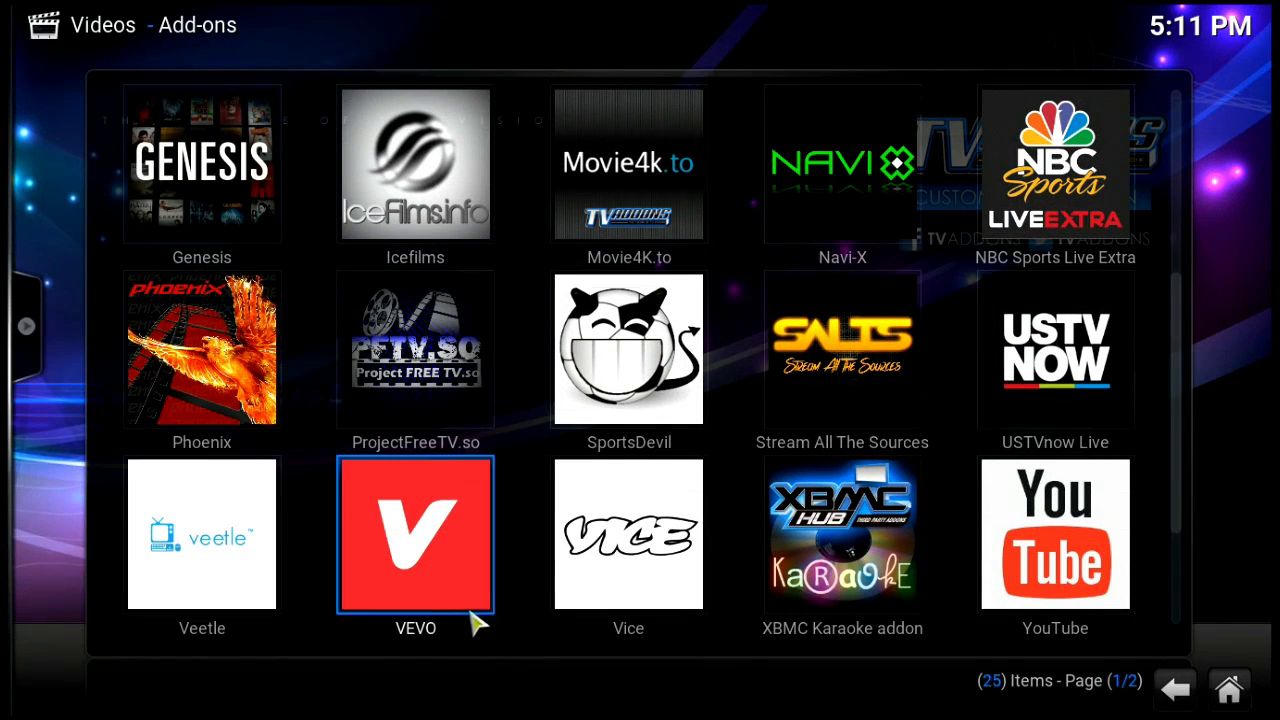
Show the Genesis Movies 'People Watching' list of 2015 films.
left_click(232, 178)
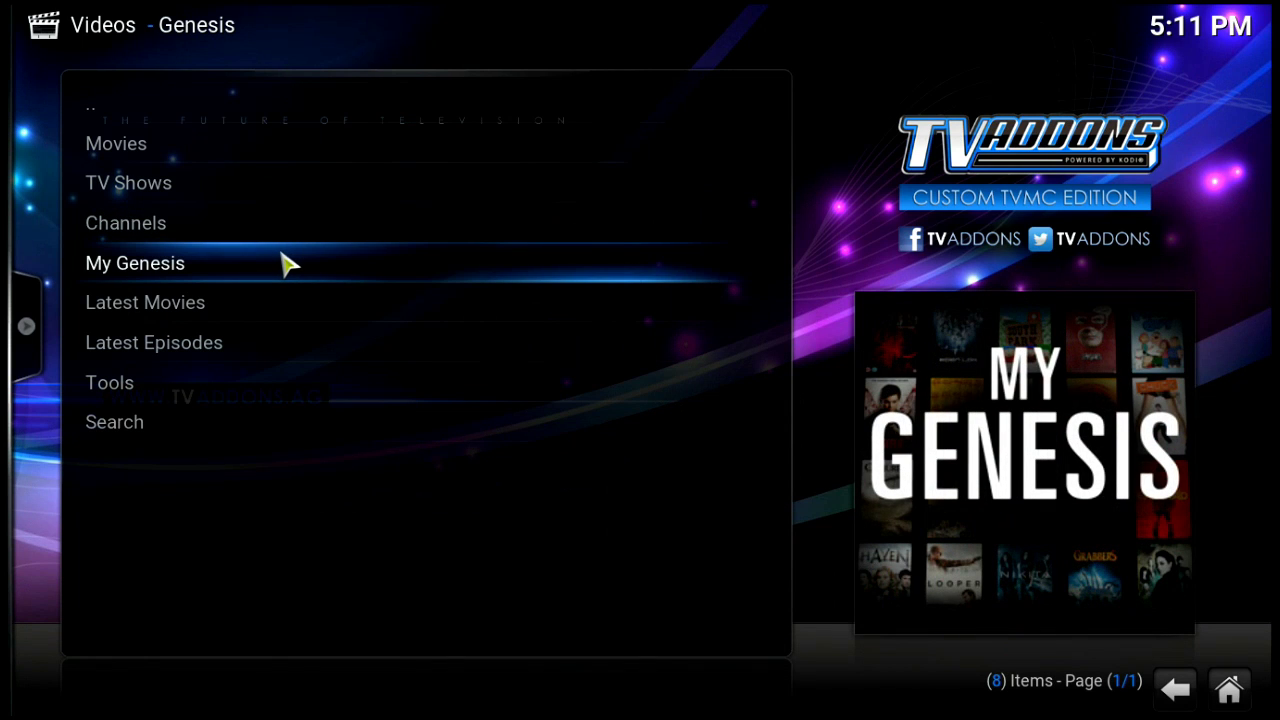
left_click(297, 158)
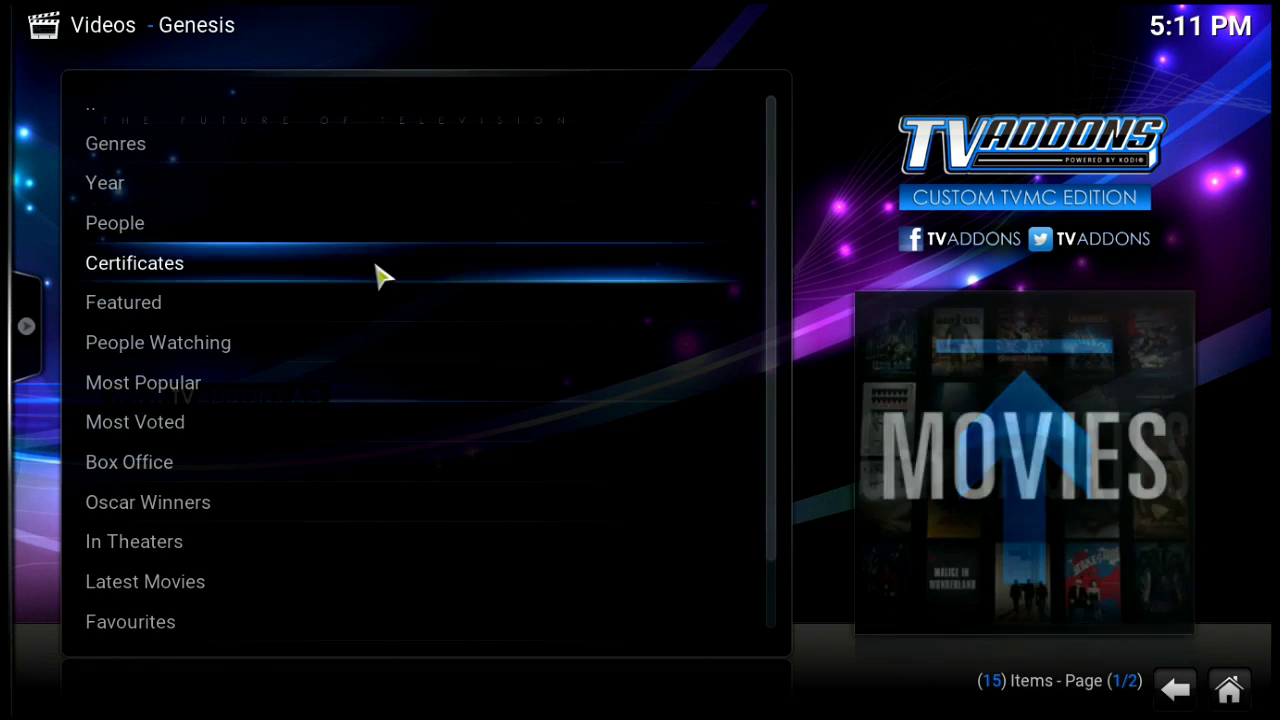
left_click(340, 358)
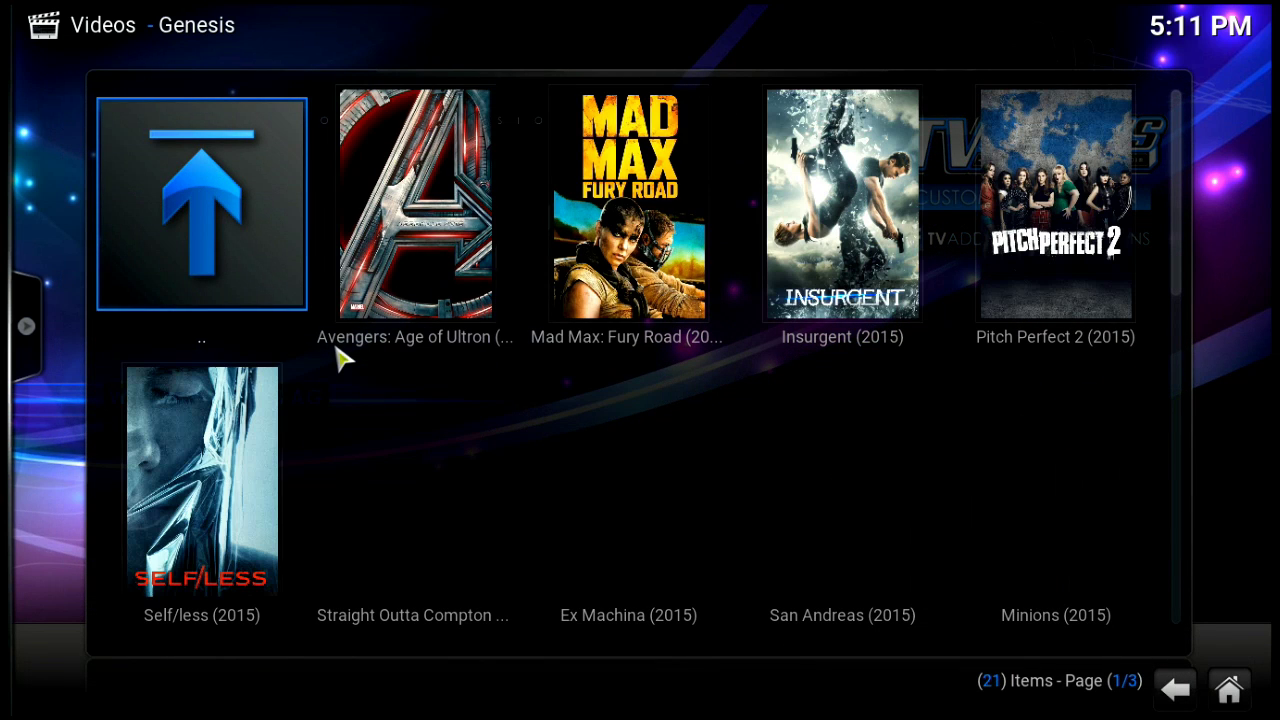
Add Avengers: Age of Ultron, Mad Max: Fury Road, Insurgent, Pitch Perfect 2 and San Andreas to the library.
right_click(413, 200)
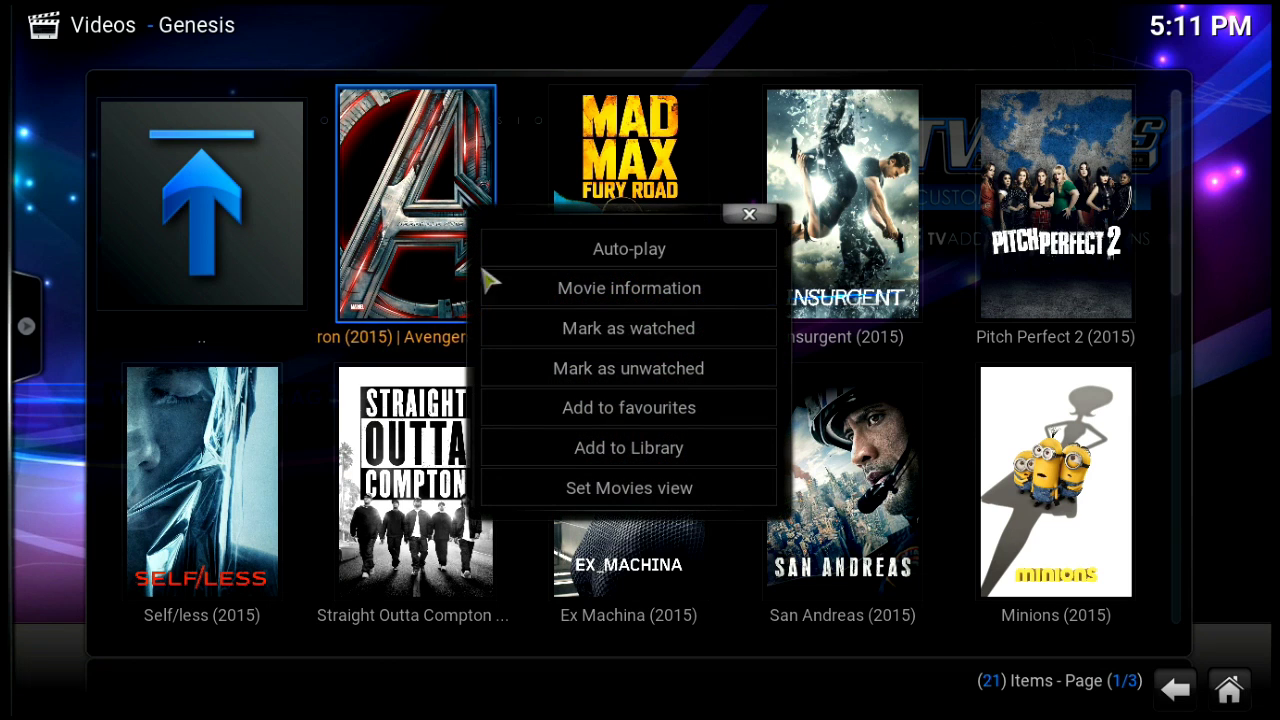
left_click(578, 448)
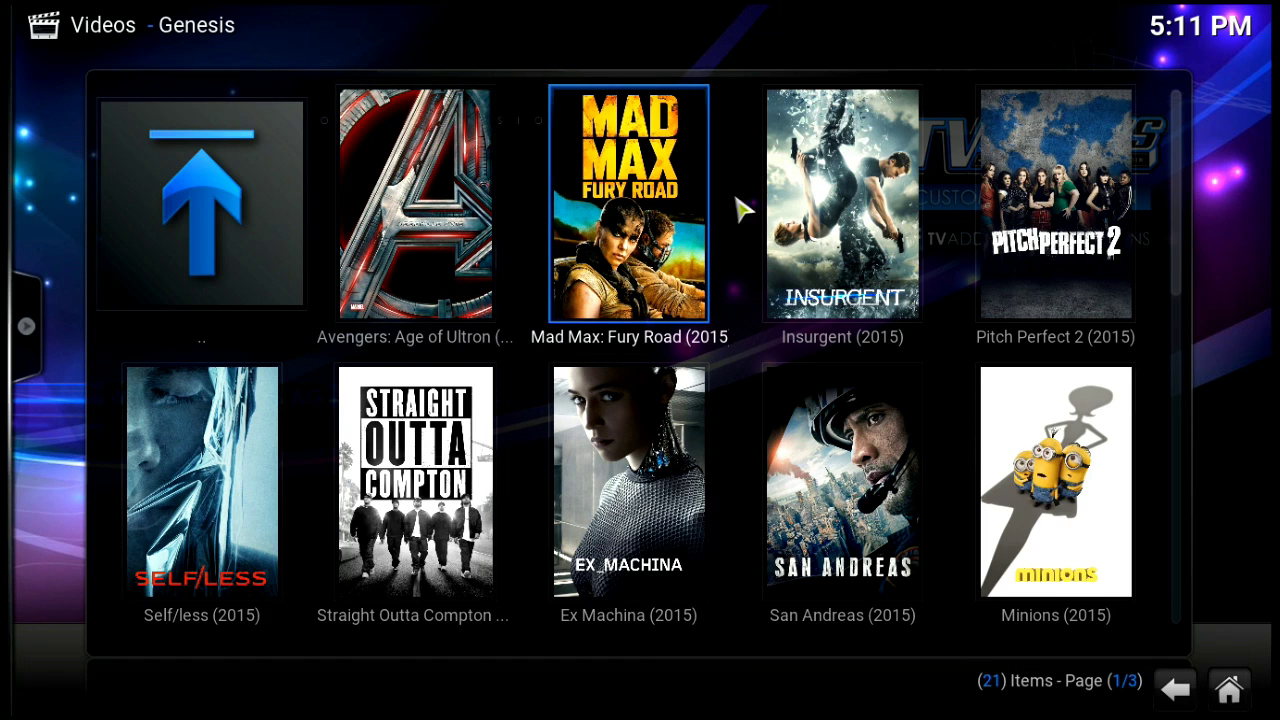
right_click(646, 216)
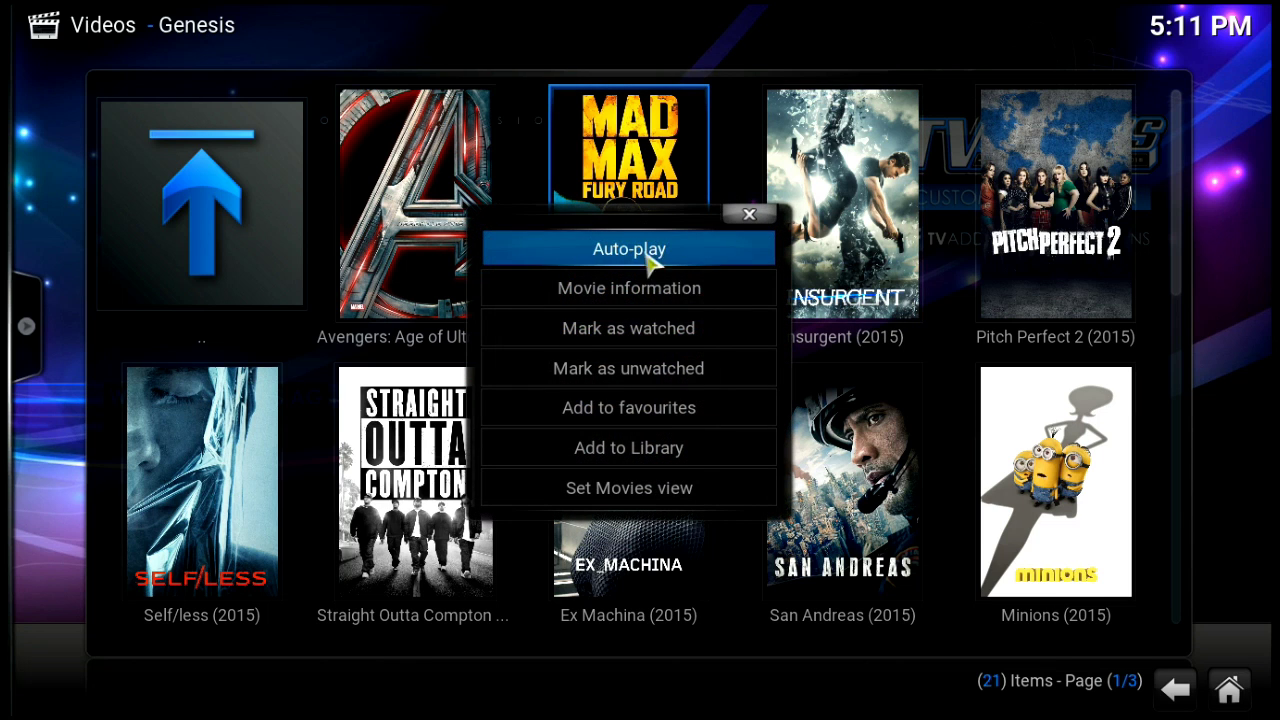
left_click(657, 450)
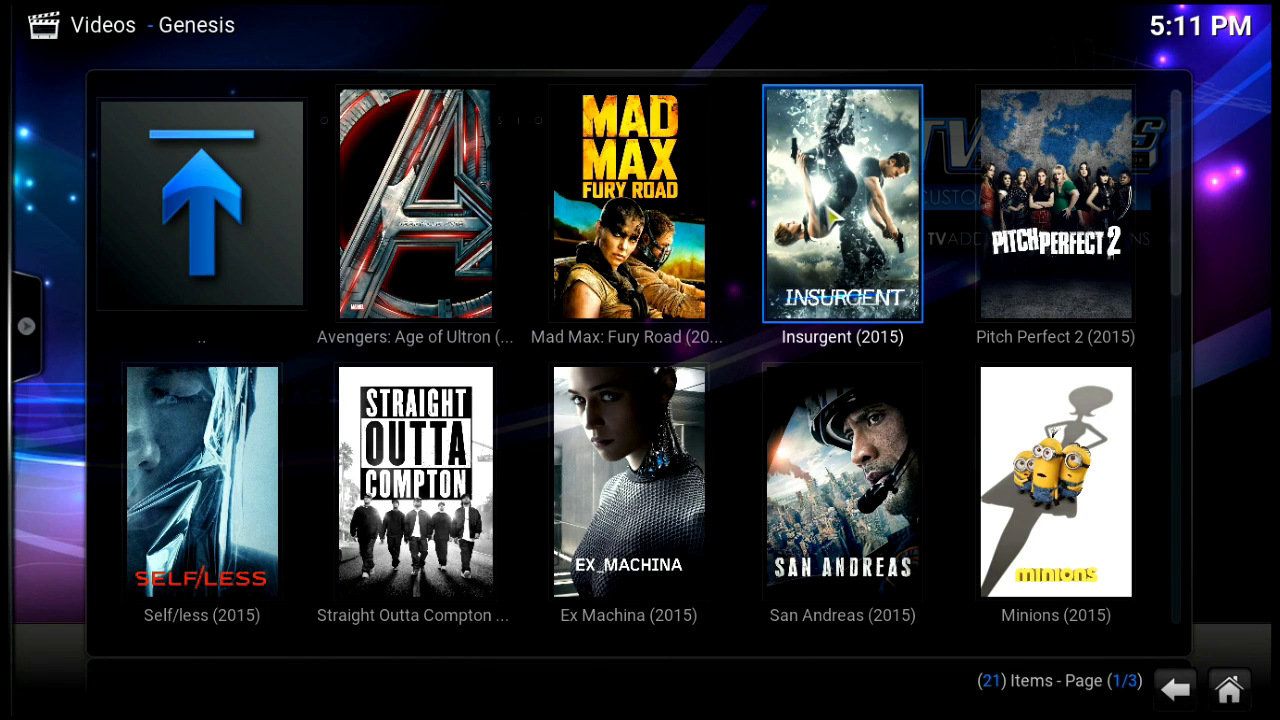
right_click(828, 212)
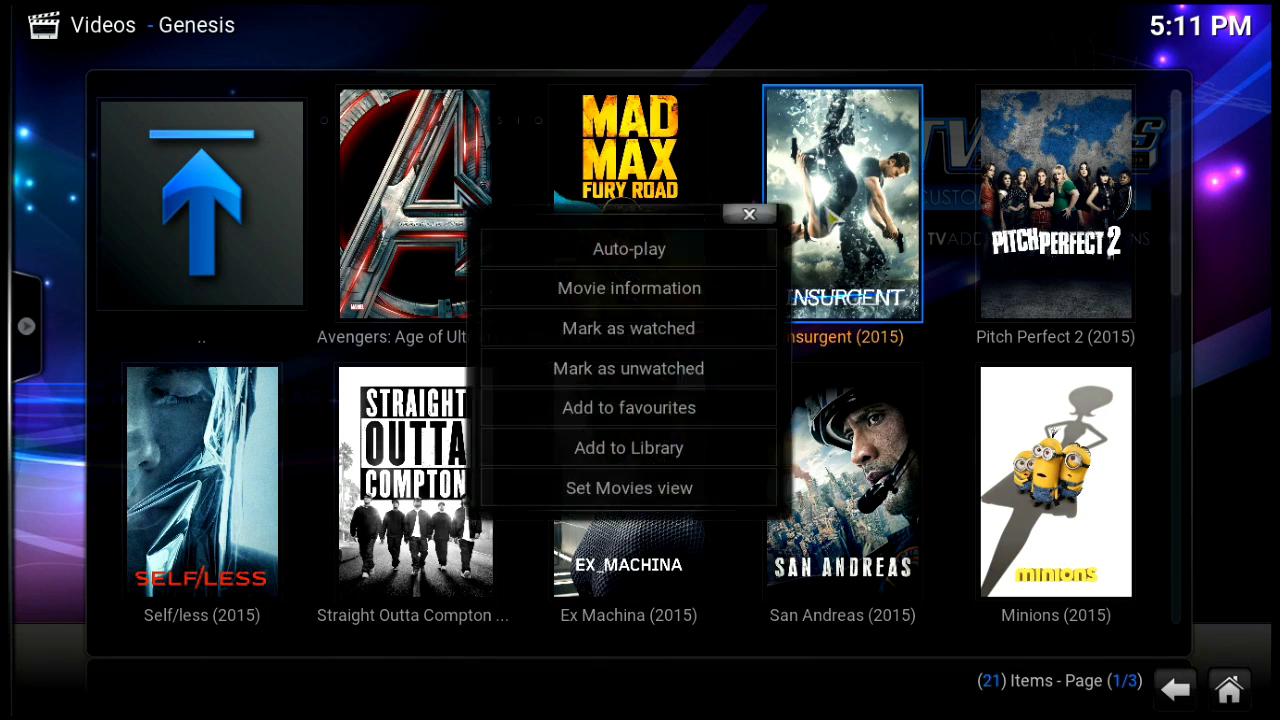
left_click(685, 449)
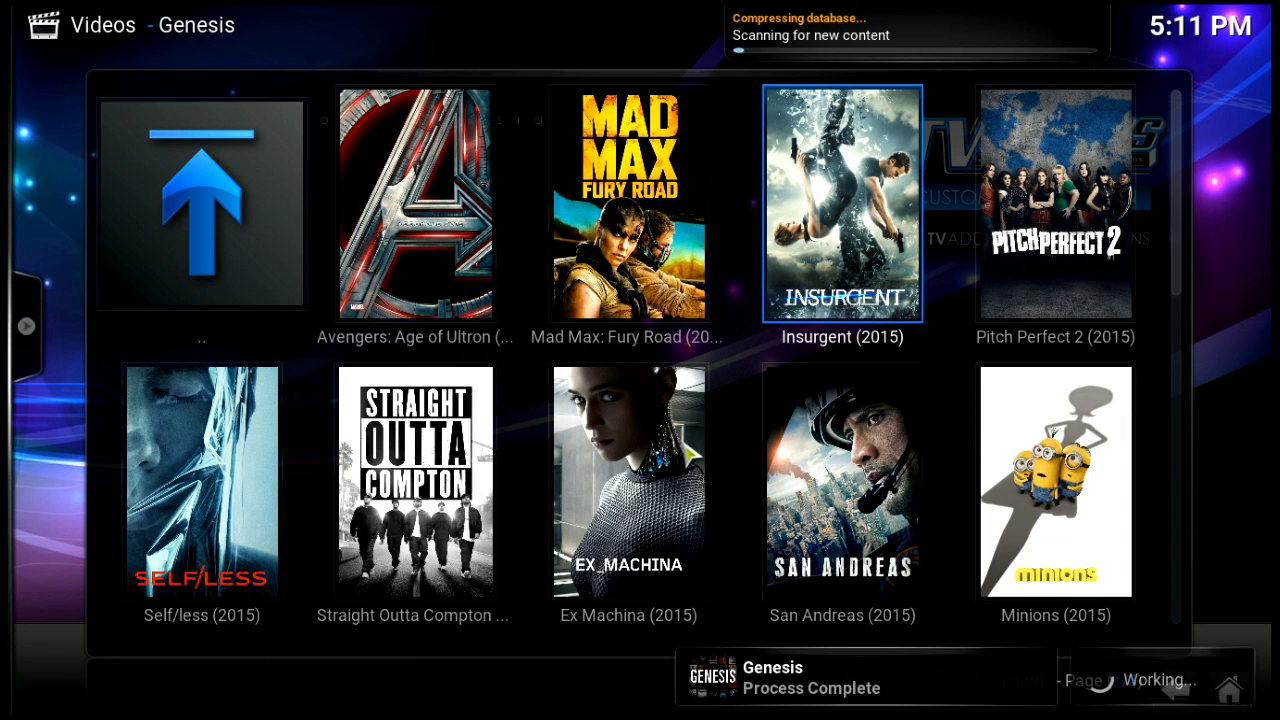
right_click(1016, 207)
left_click(636, 452)
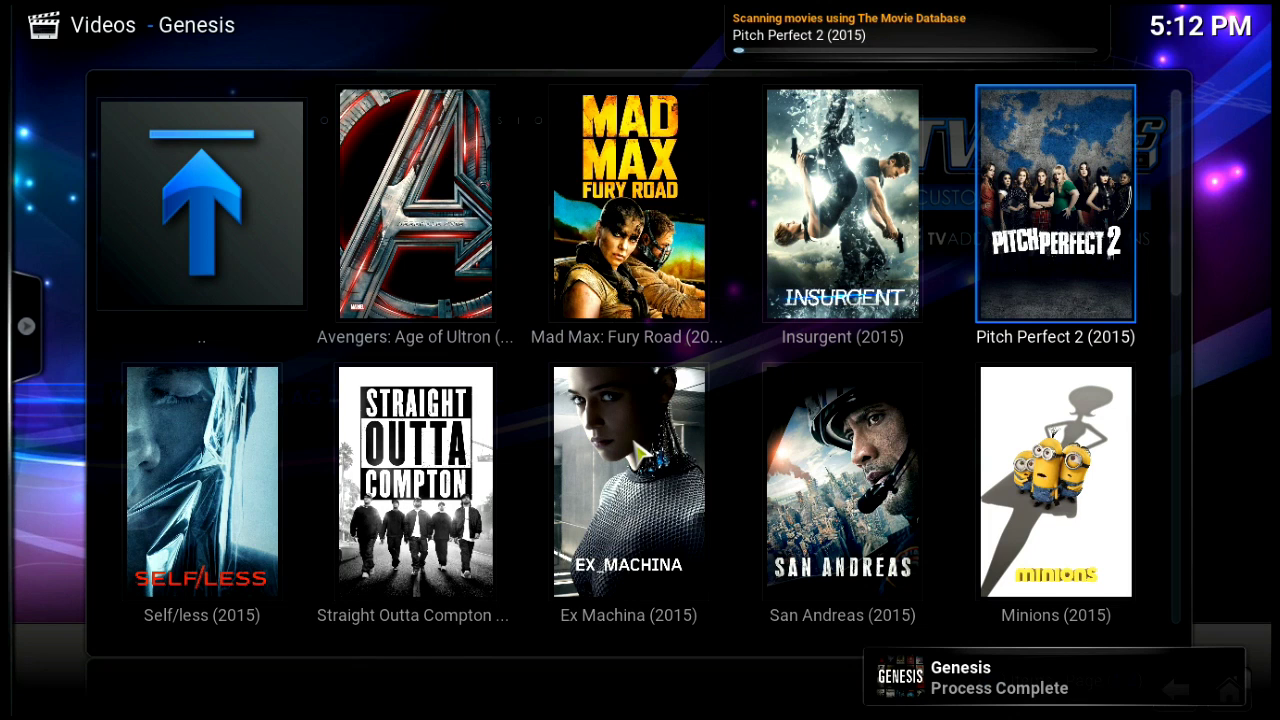
right_click(822, 470)
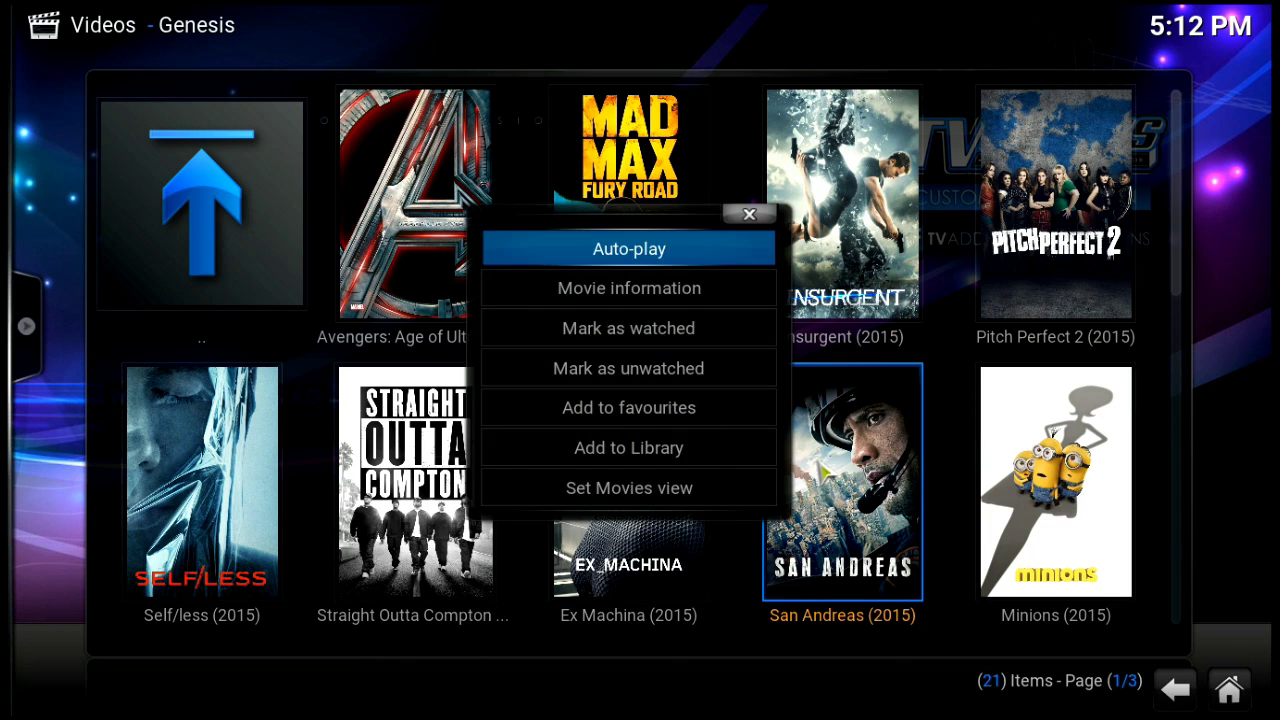
left_click(719, 456)
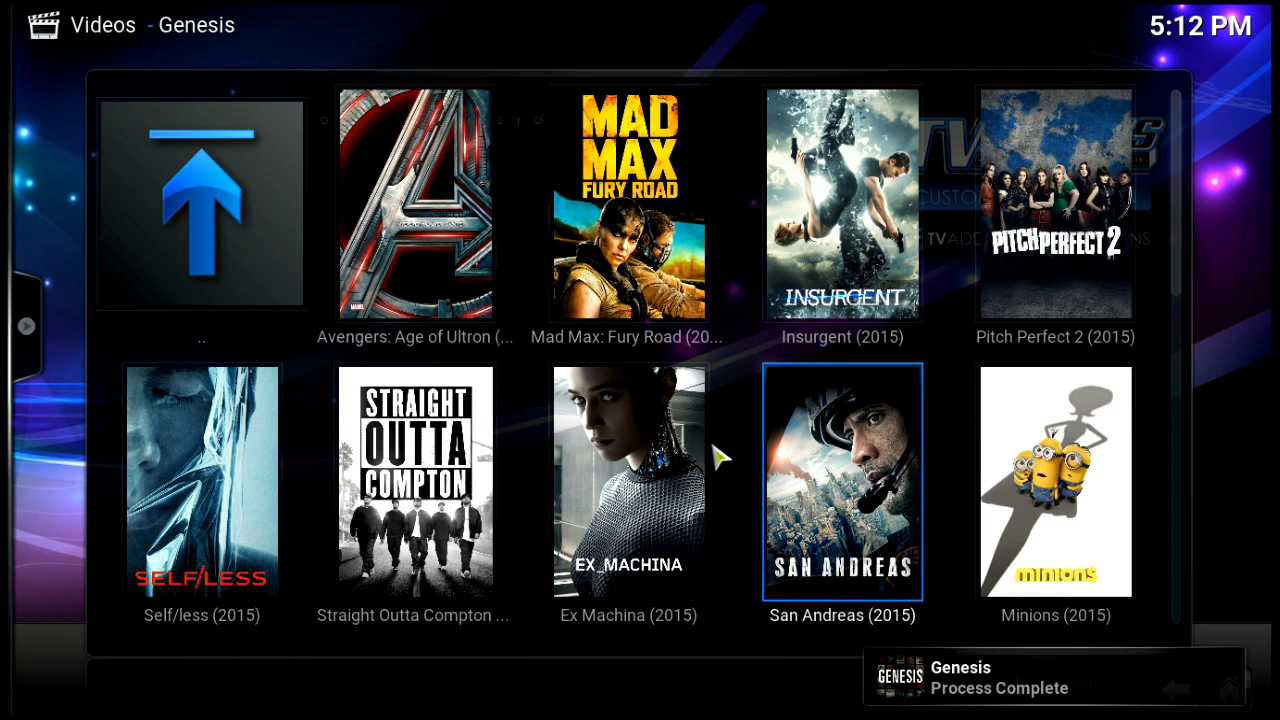
Go back to the Genesis main menu and load the TV Shows 'Most Popular' list.
left_click(210, 234)
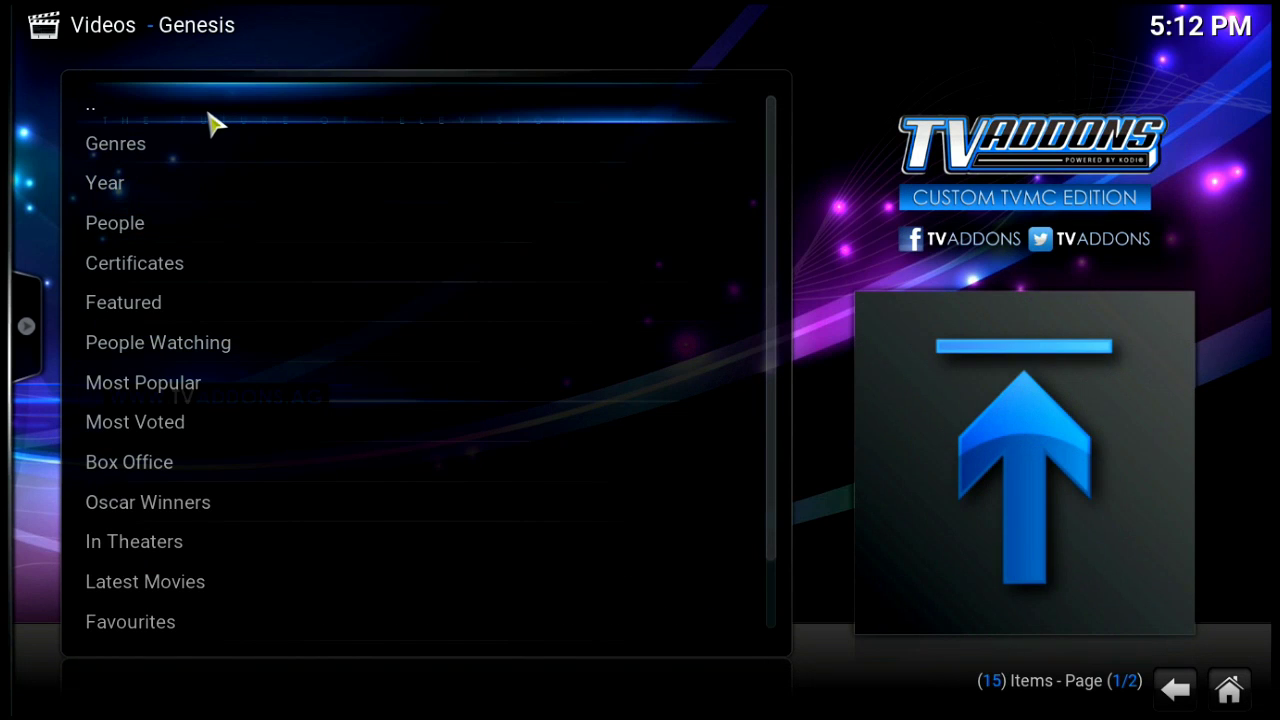
left_click(212, 120)
left_click(240, 184)
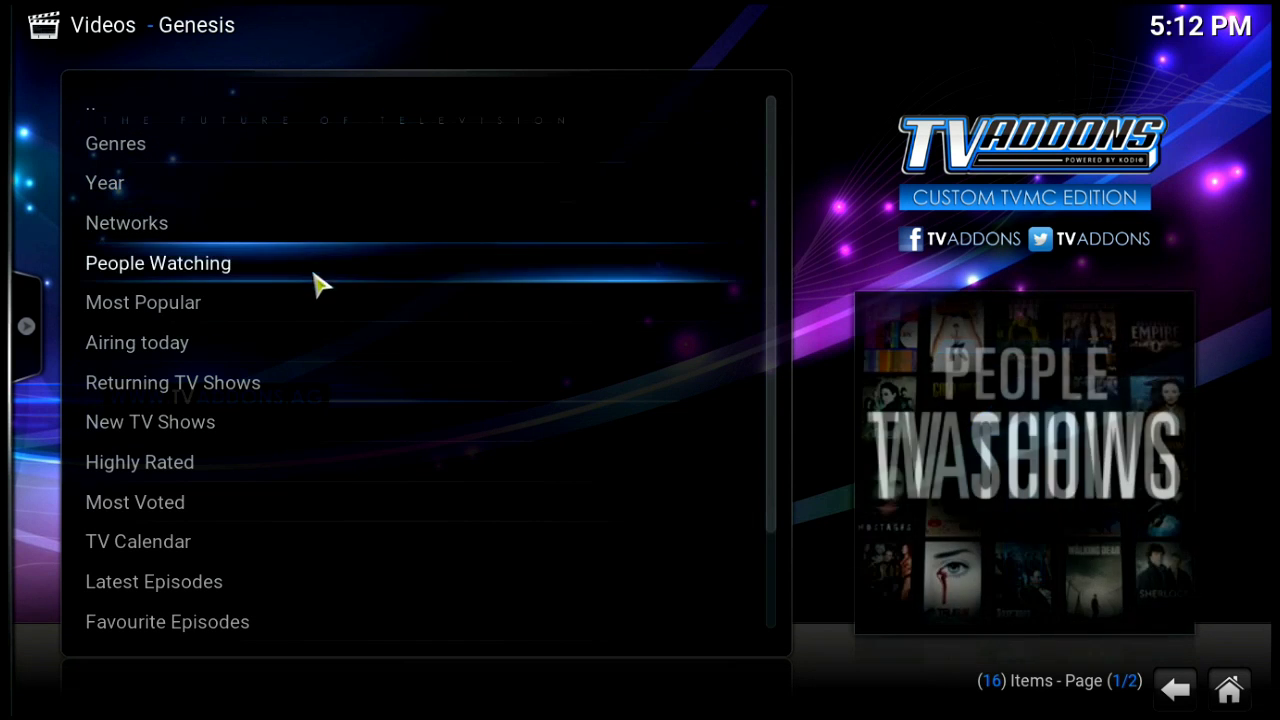
left_click(260, 305)
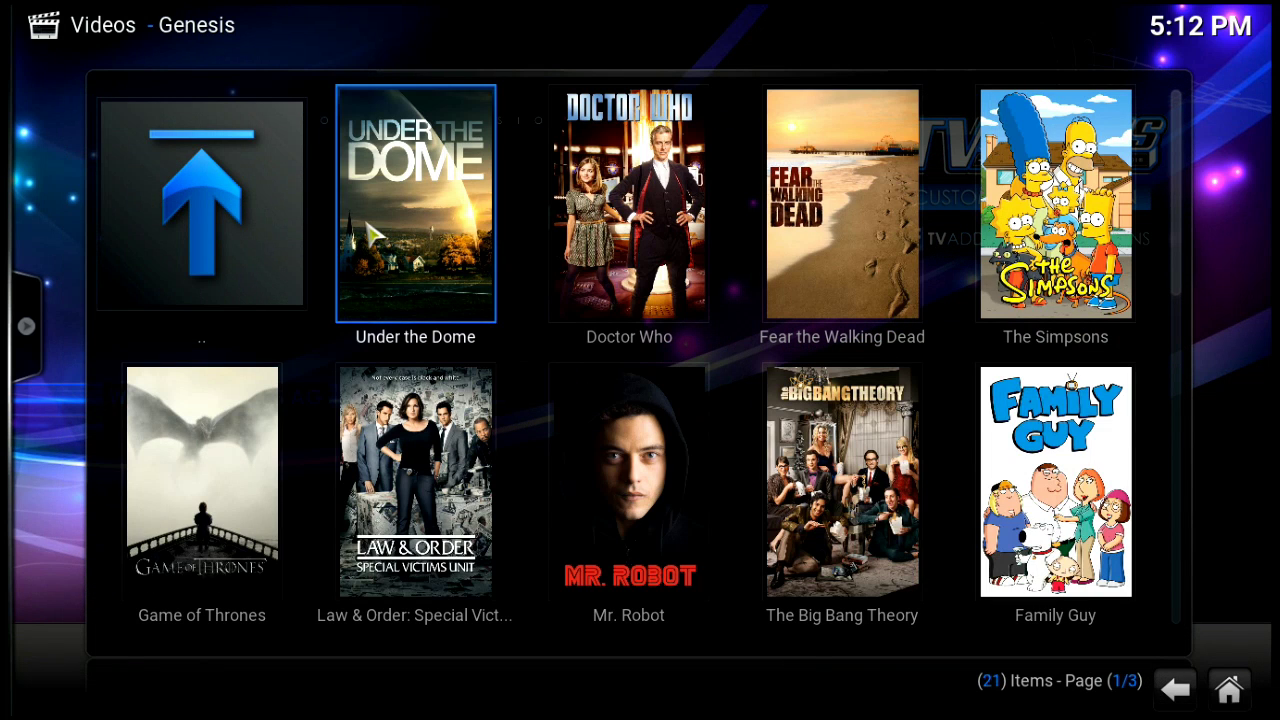
Add the TV shows Under the Dome and Fear the Walking Dead to the library.
right_click(400, 225)
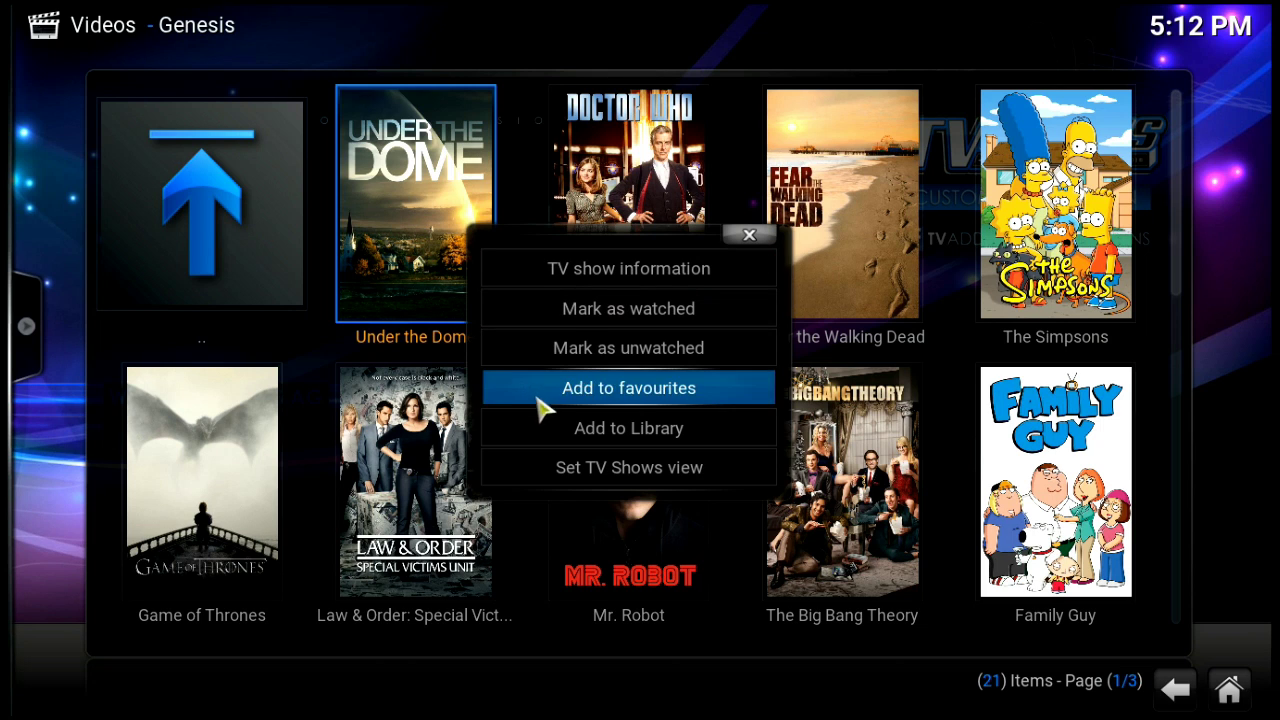
left_click(590, 428)
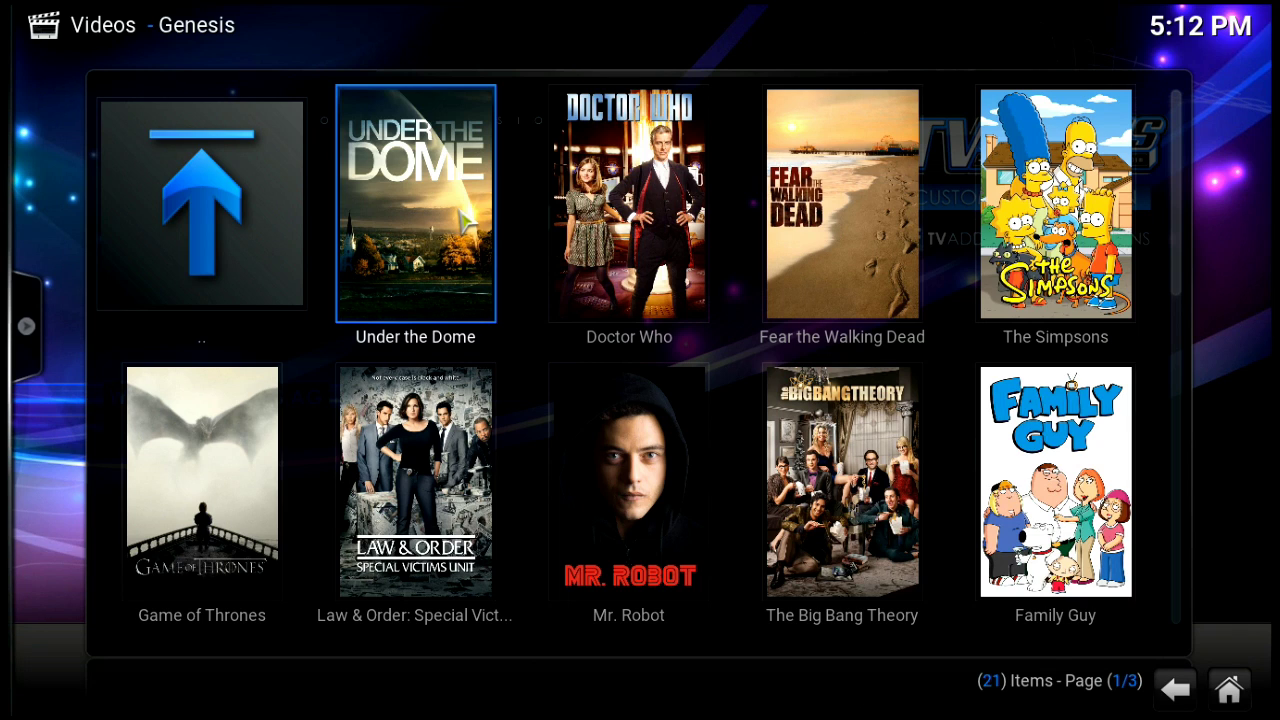
right_click(840, 214)
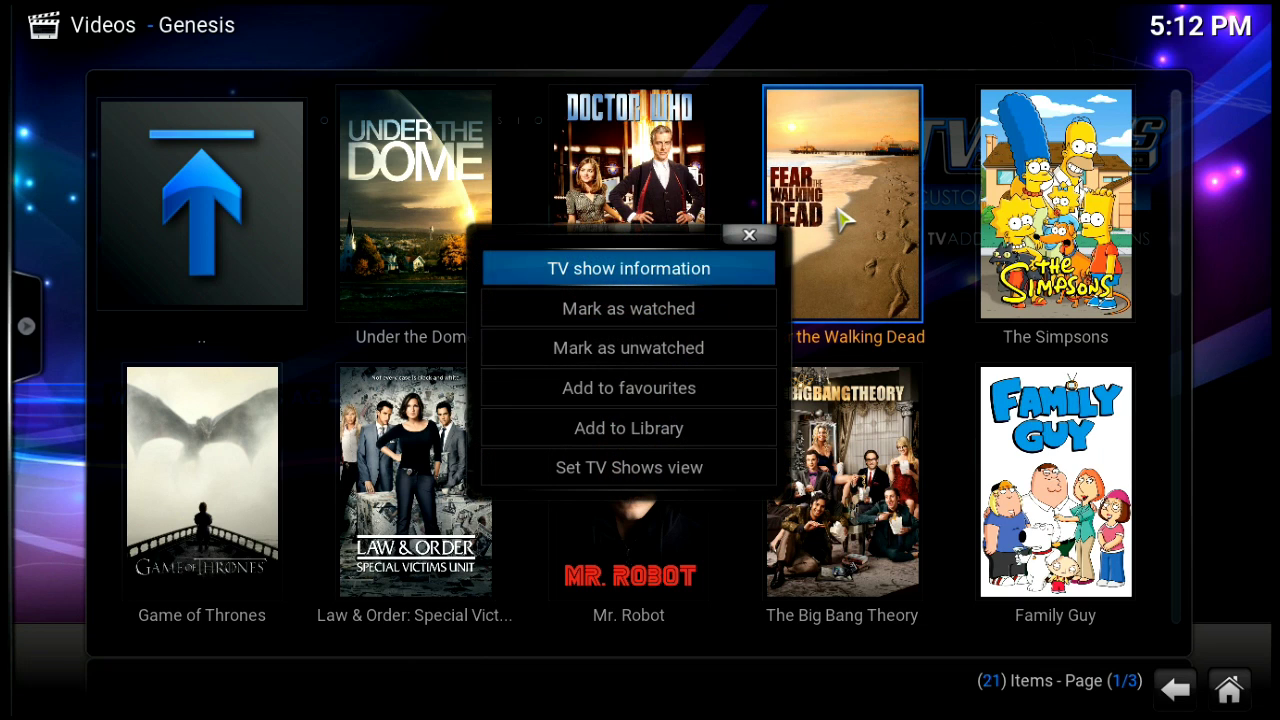
left_click(648, 430)
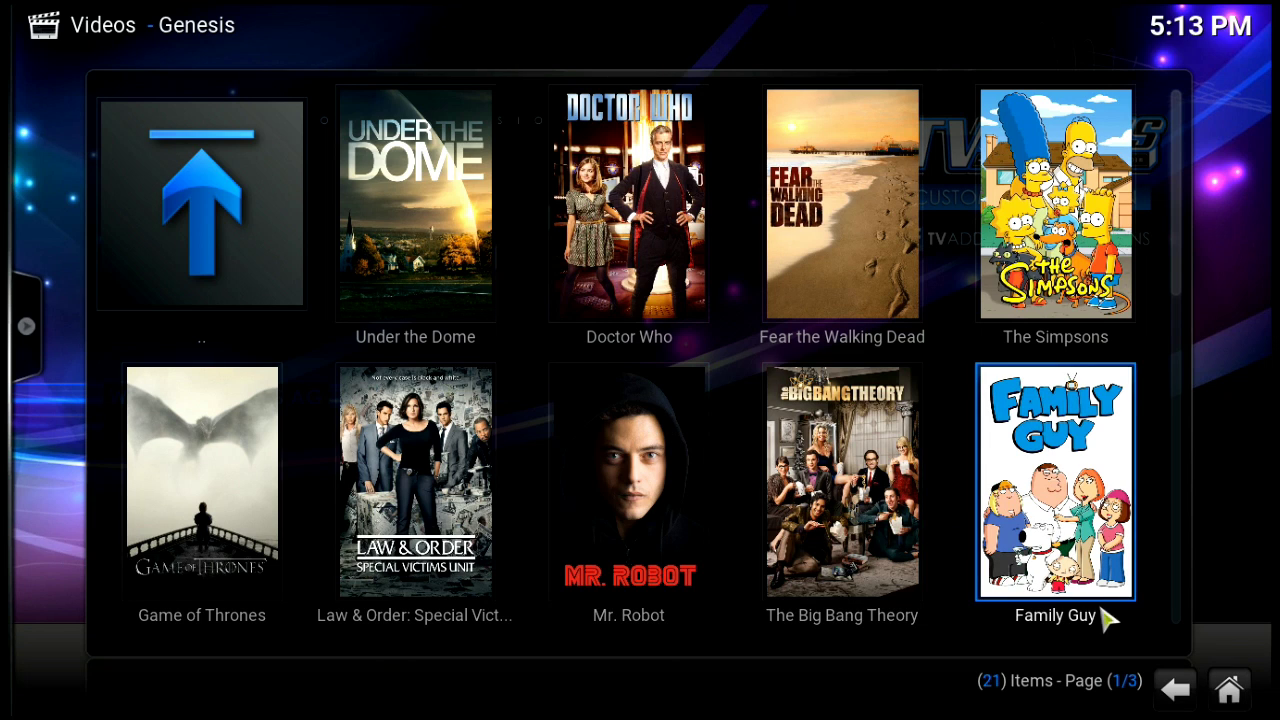
Go to the Kodi home screen to see the five new movies under Recently added.
left_click(1229, 690)
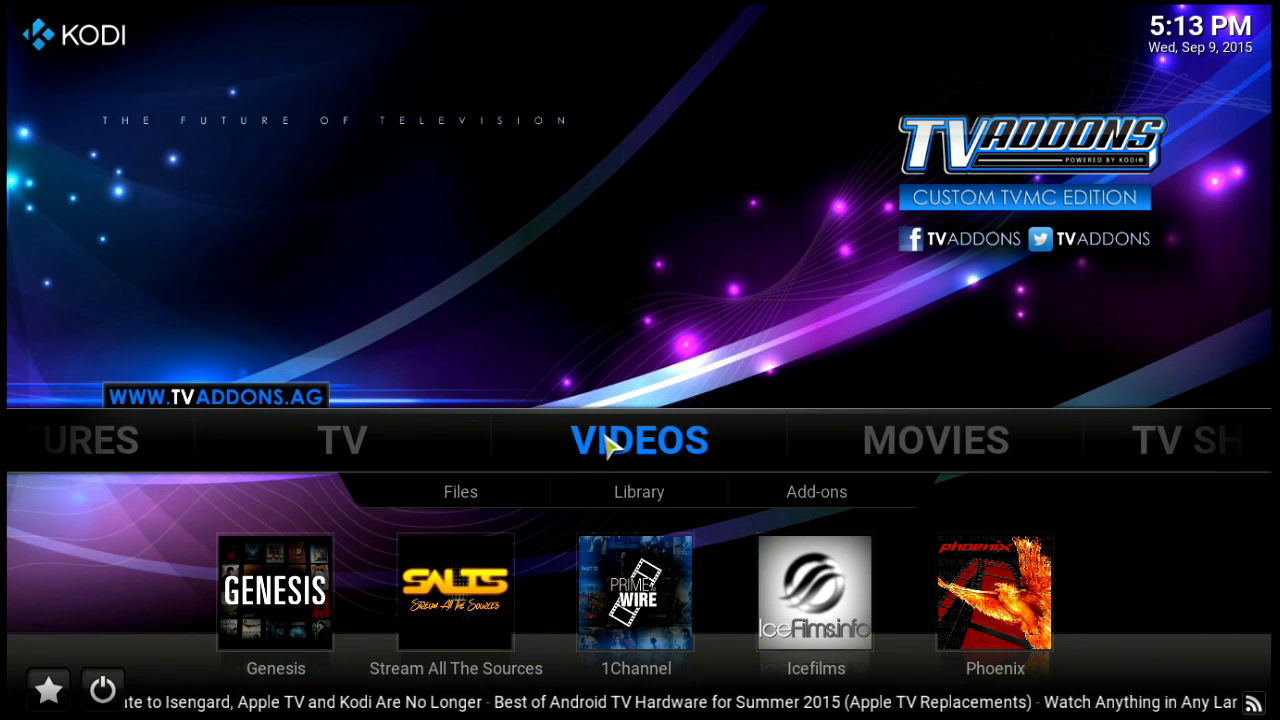
scroll(608, 445, "down", 1)
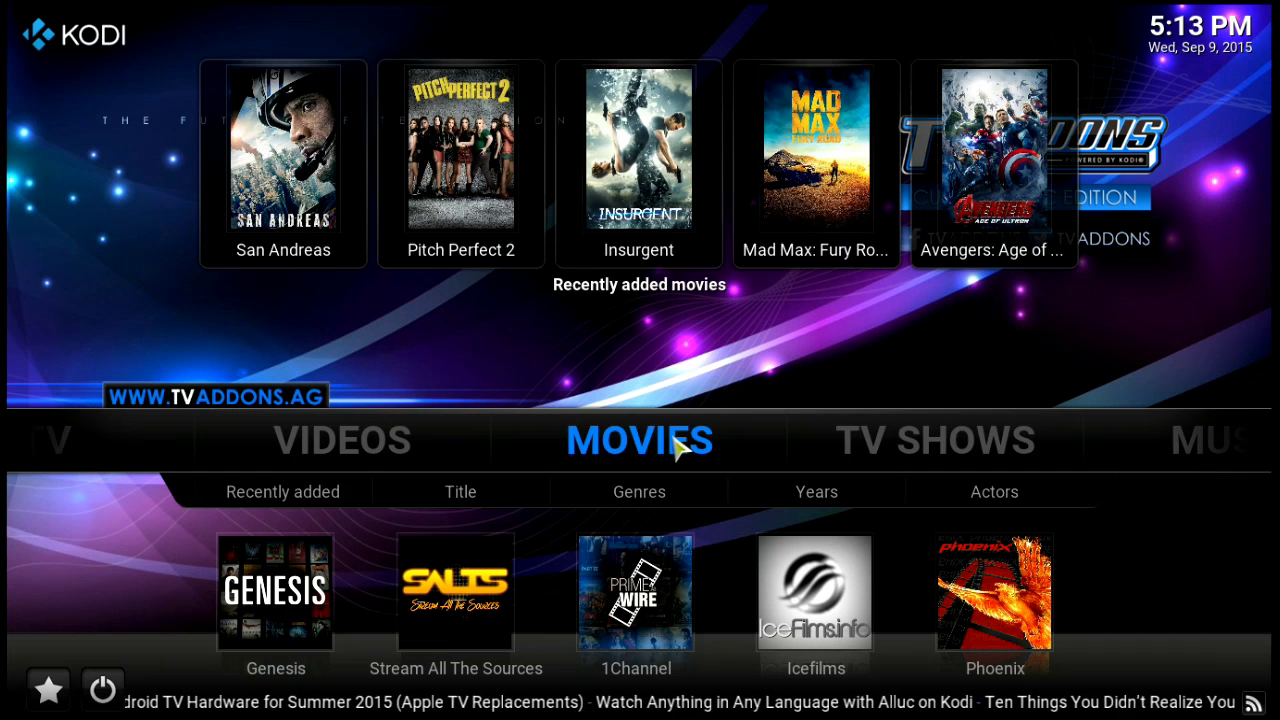
scroll(676, 448, "down", 1)
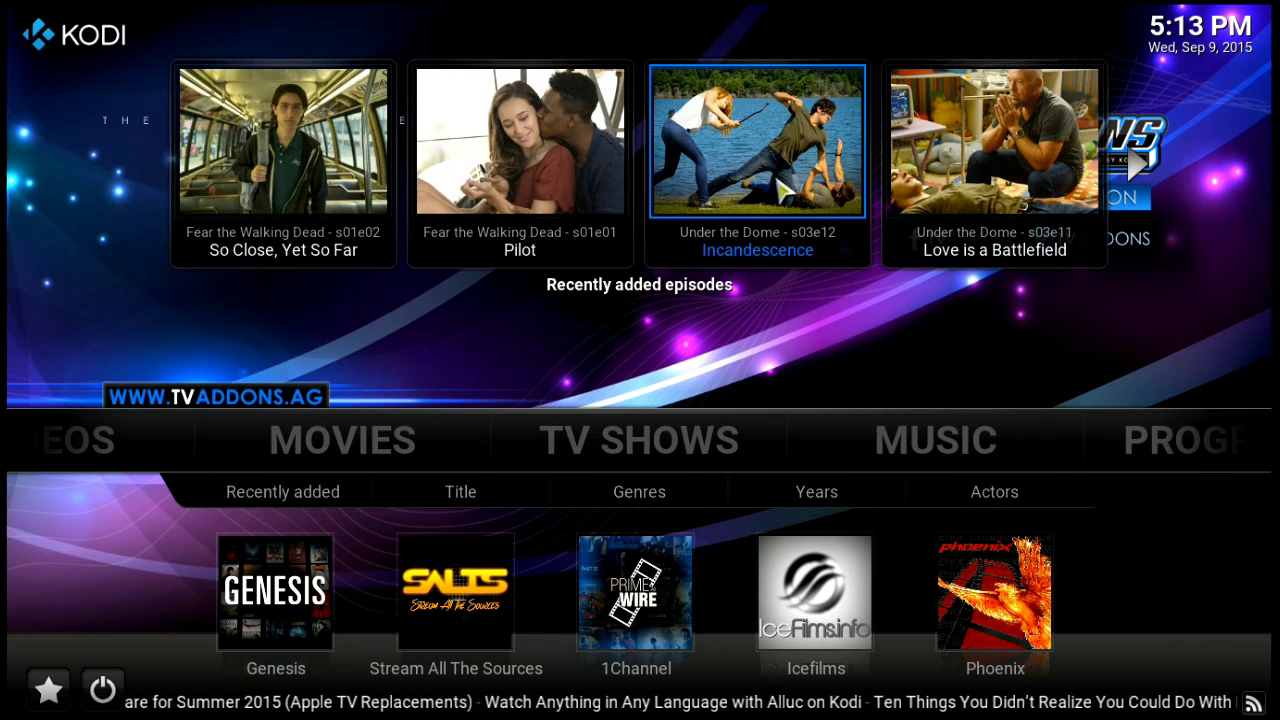